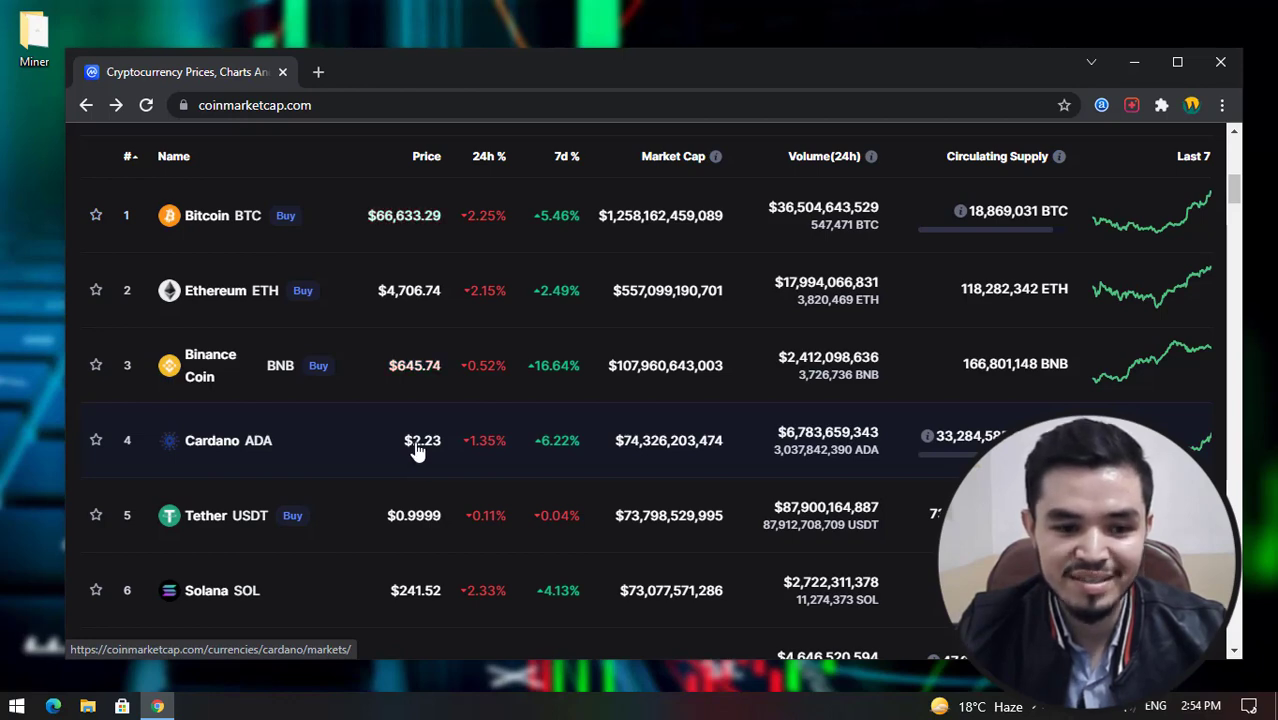
- Look through the CoinMarketCap price ranking down to Algorand (ALGO)
scroll(420, 450, "down", 8)
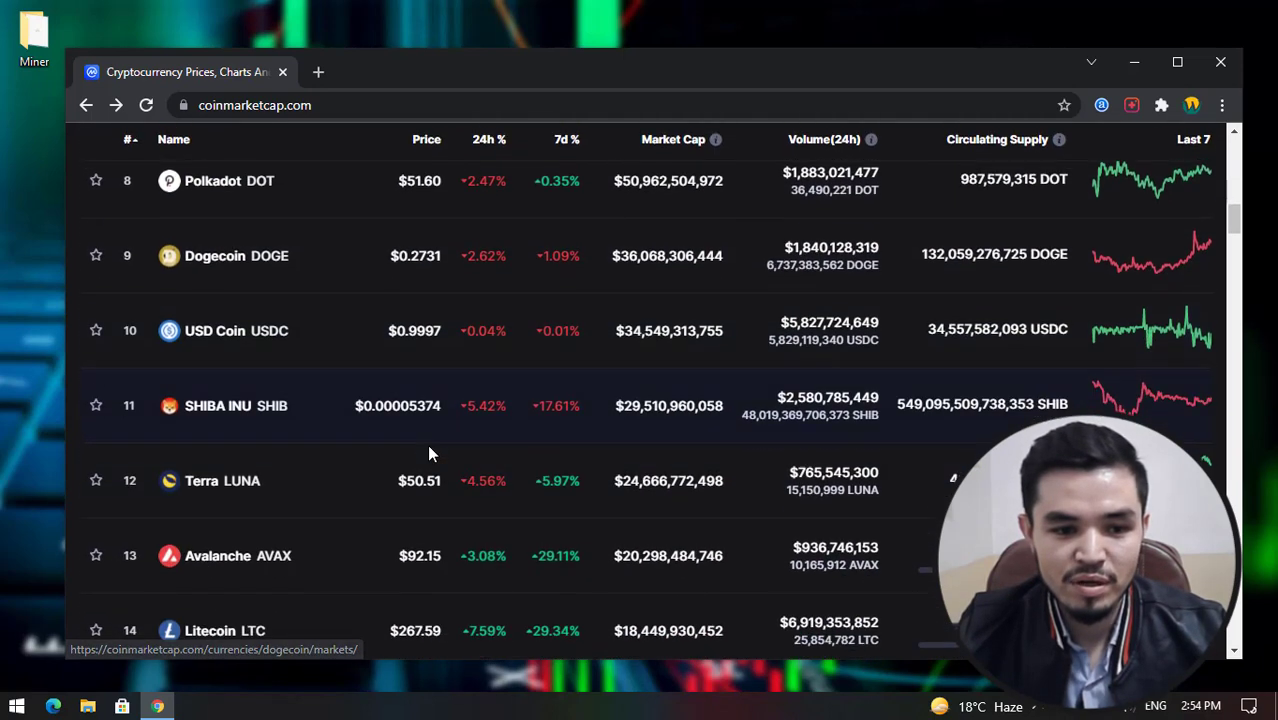
scroll(429, 453, "down", 5)
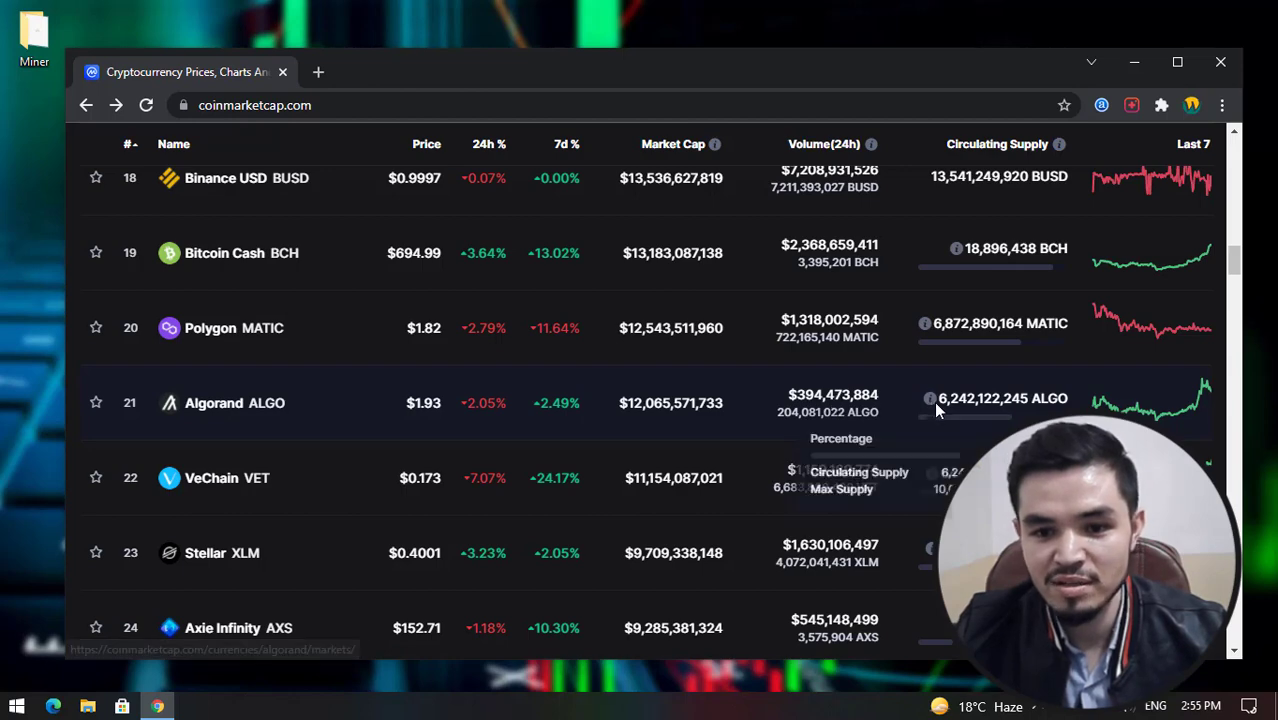
scroll(964, 383, "up", 3)
scroll(347, 378, "down", 4)
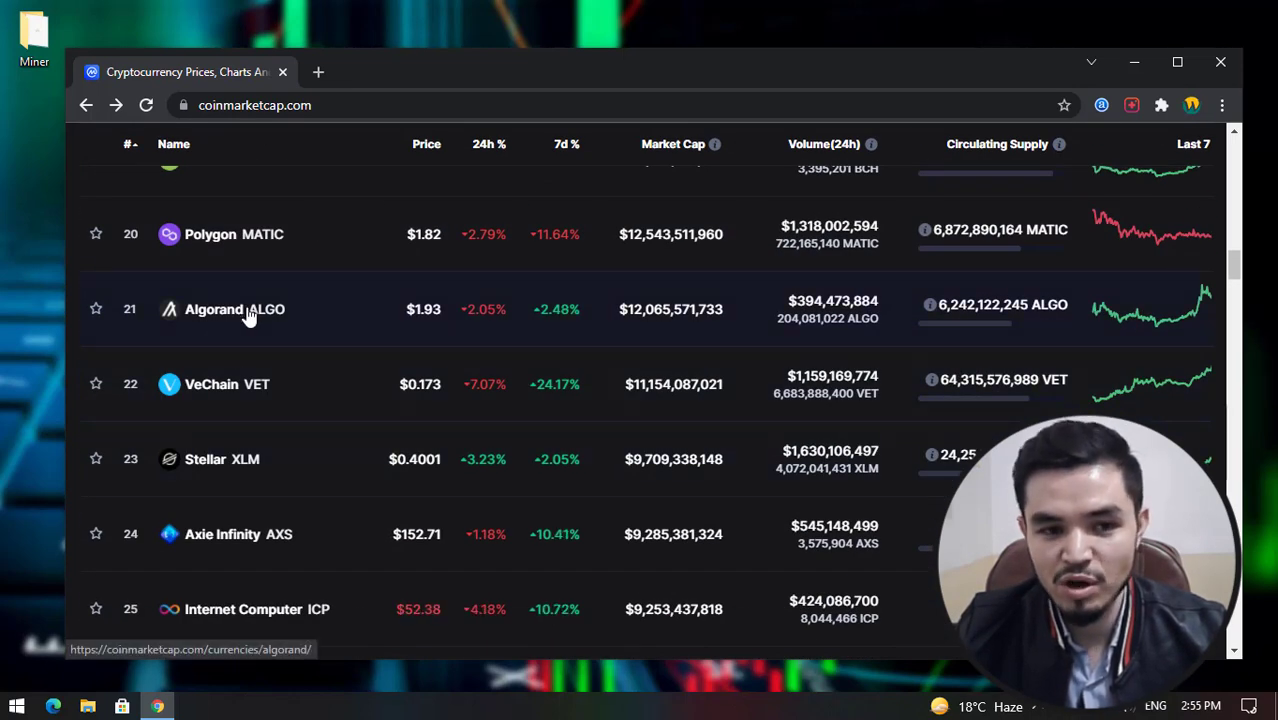
- Open the unMineable website in a new browser tab and review its CAKE mining page
left_click(322, 76)
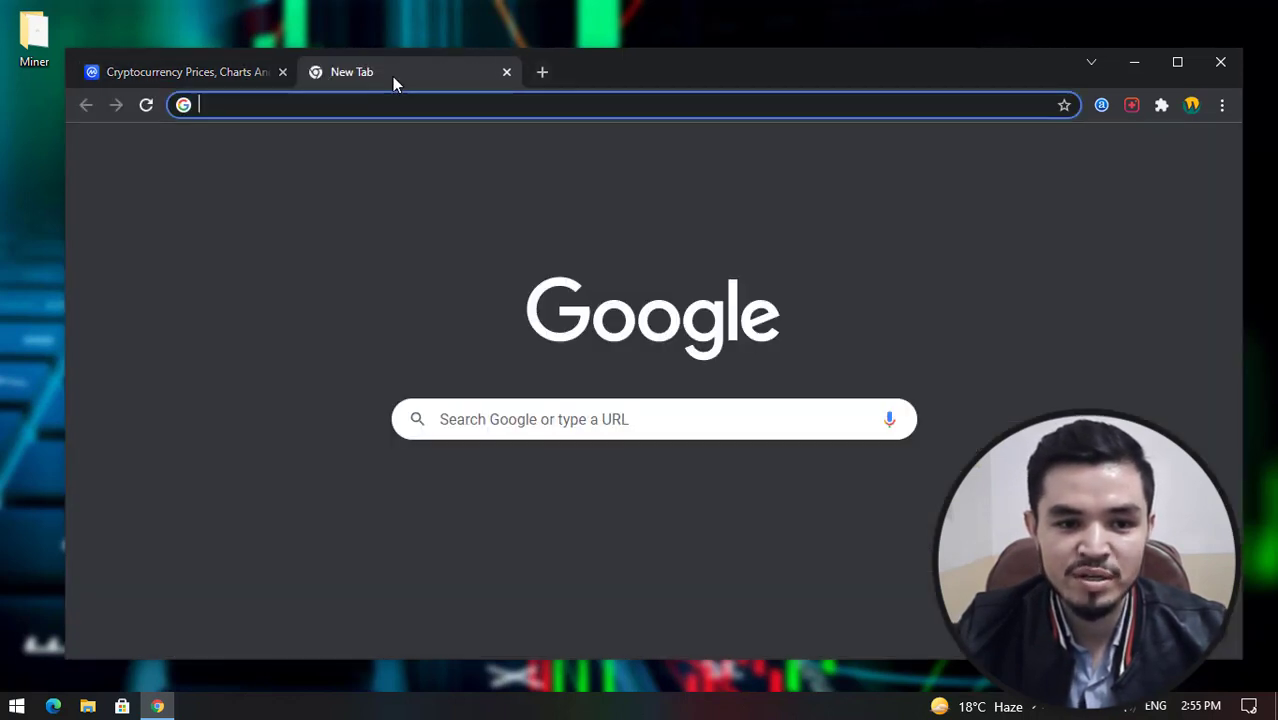
type("un")
key("Return")
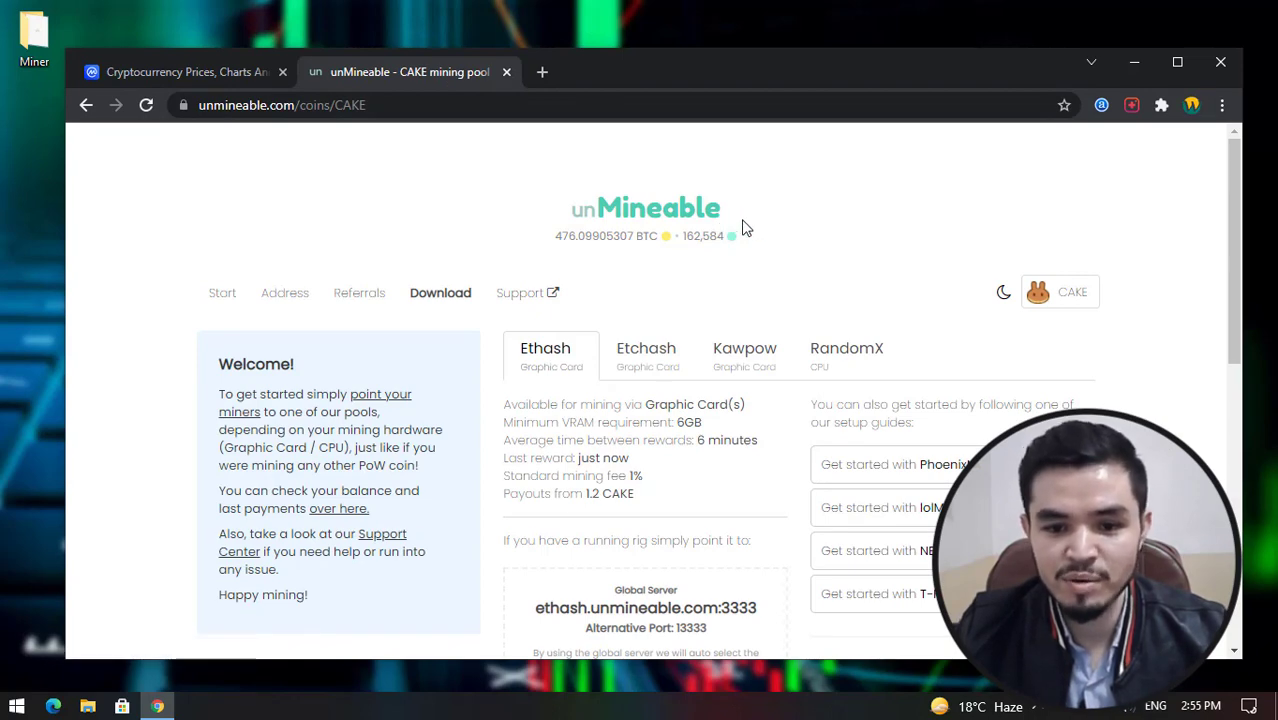
scroll(742, 228, "down", 2)
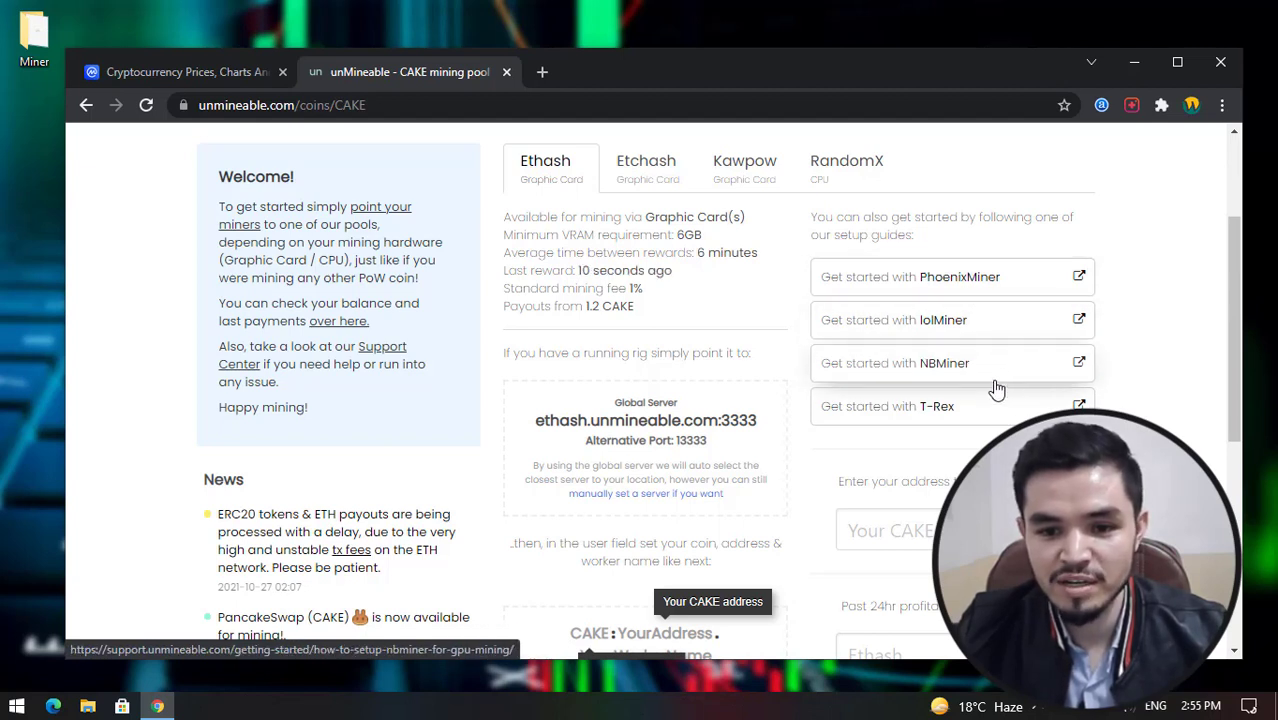
scroll(822, 362, "up", 2)
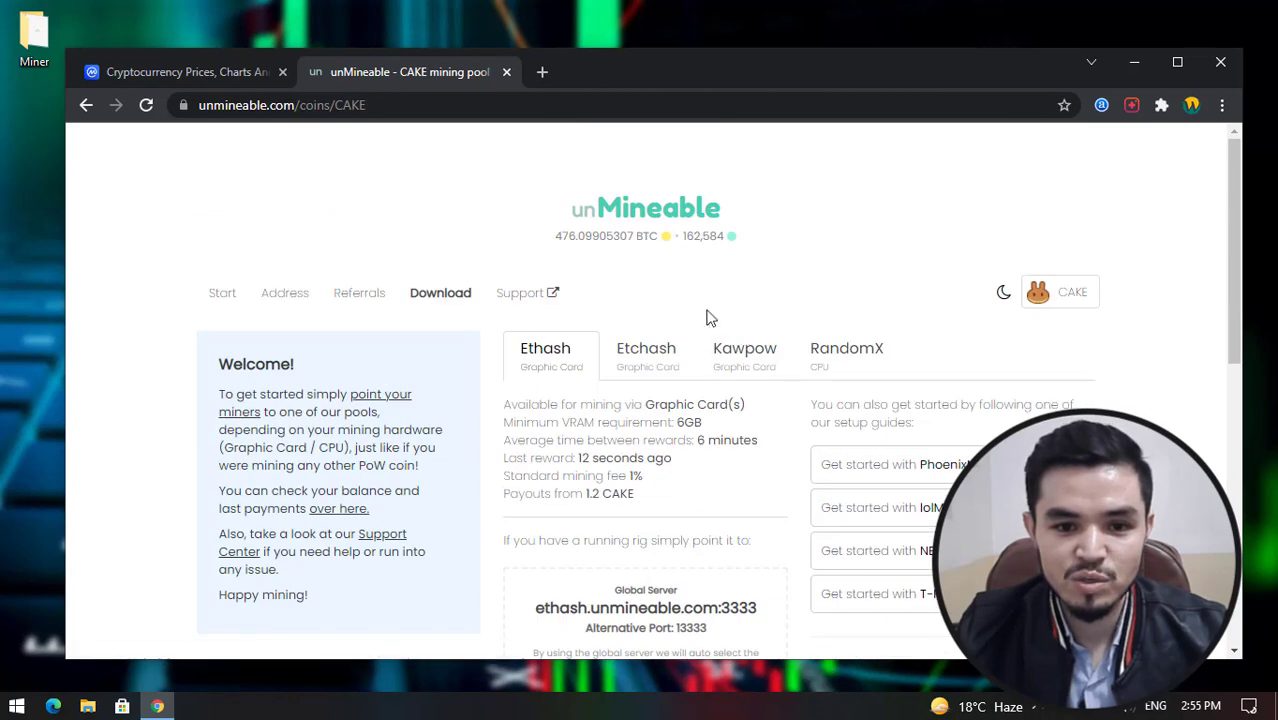
- Open unMineable's full list of supported coins and look through it for Algorand
left_click(660, 232)
scroll(712, 304, "down", 2)
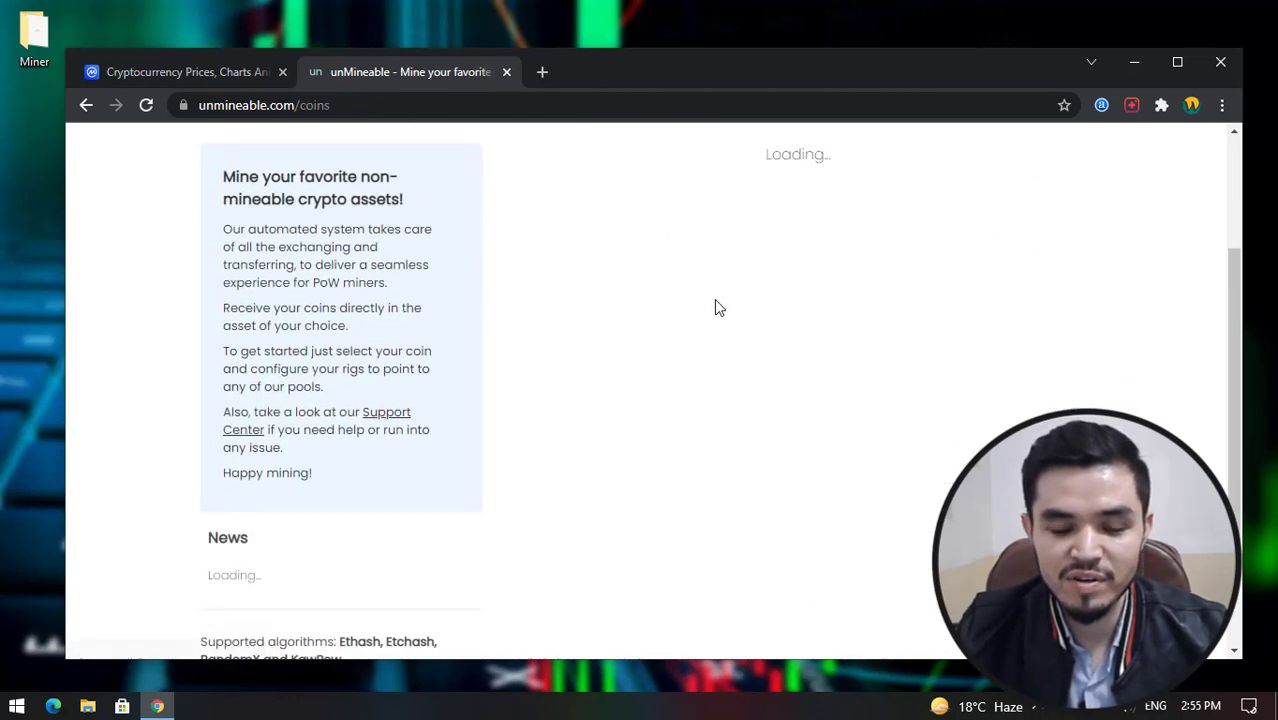
scroll(960, 320, "down", 4)
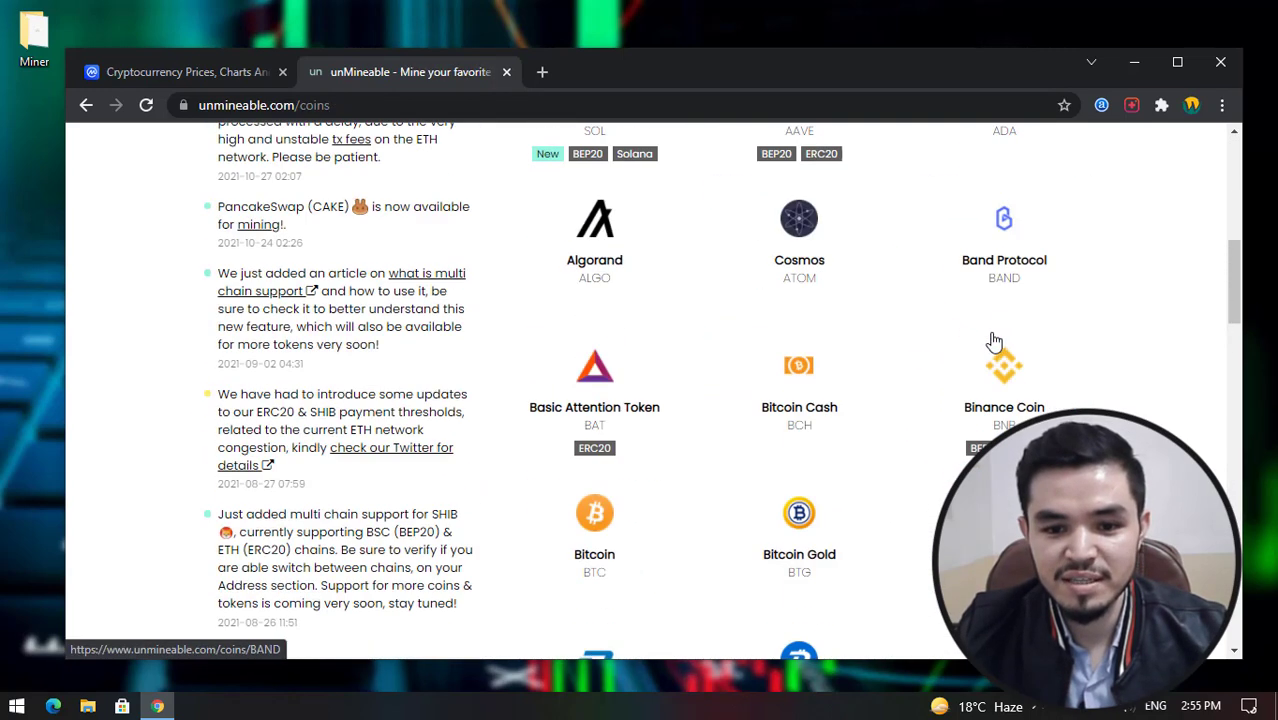
scroll(1057, 365, "down", 15)
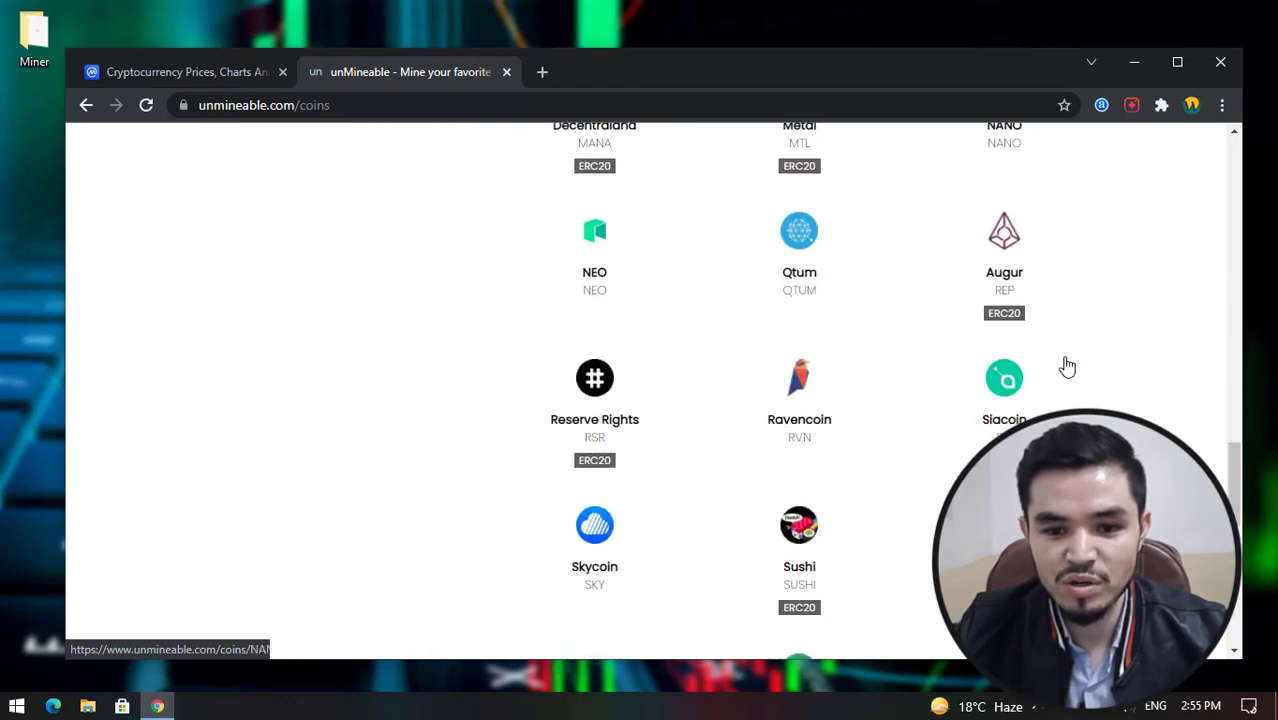
scroll(1090, 372, "down", 7)
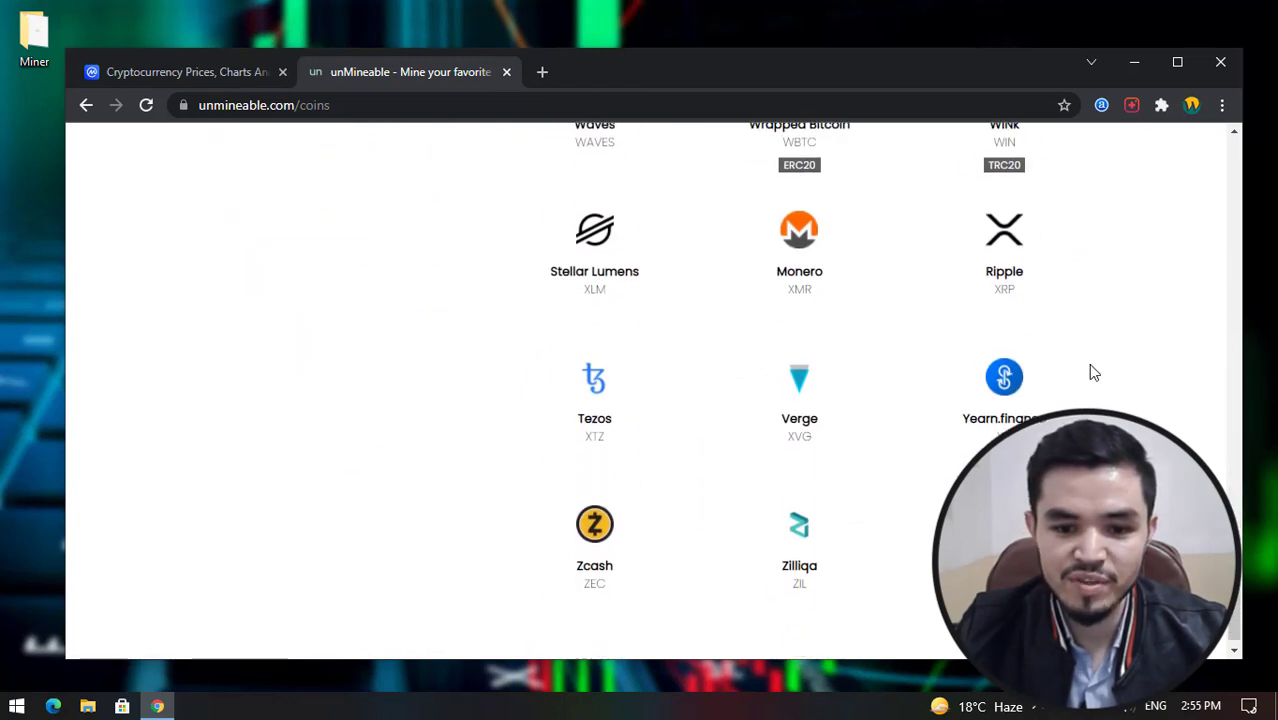
scroll(1098, 373, "up", 12)
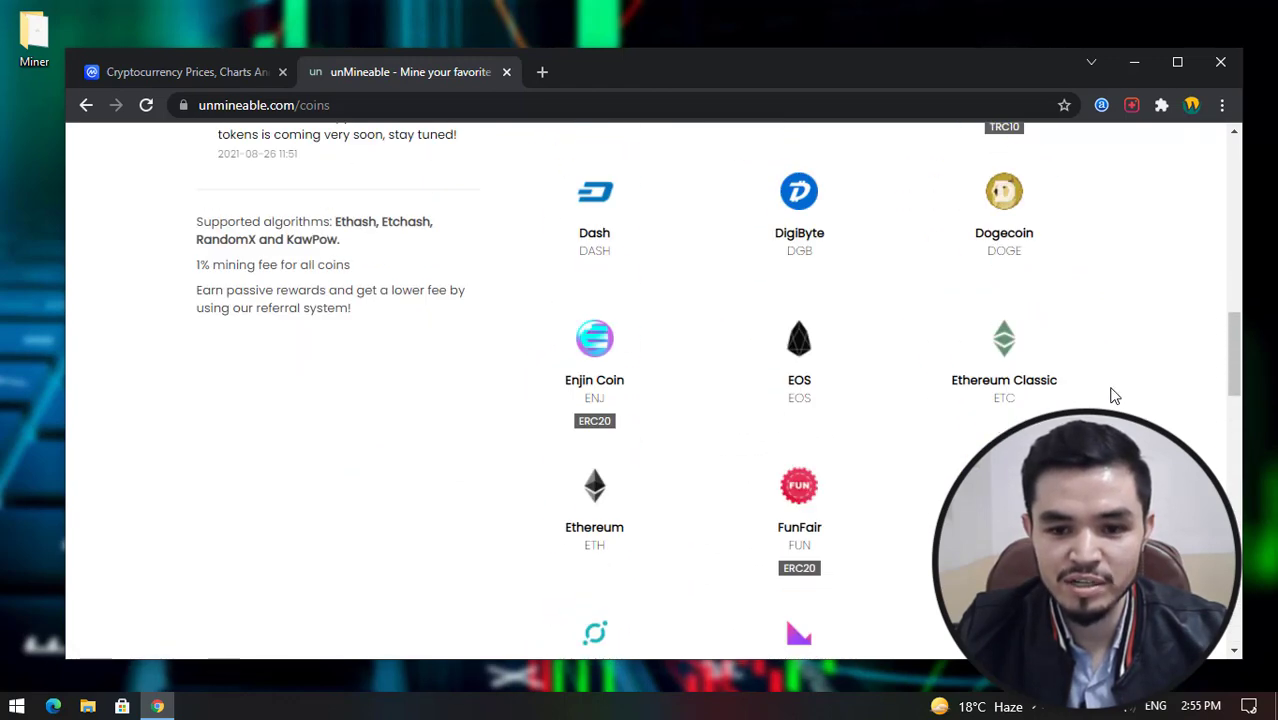
scroll(1115, 396, "up", 3)
scroll(1115, 396, "up", 3)
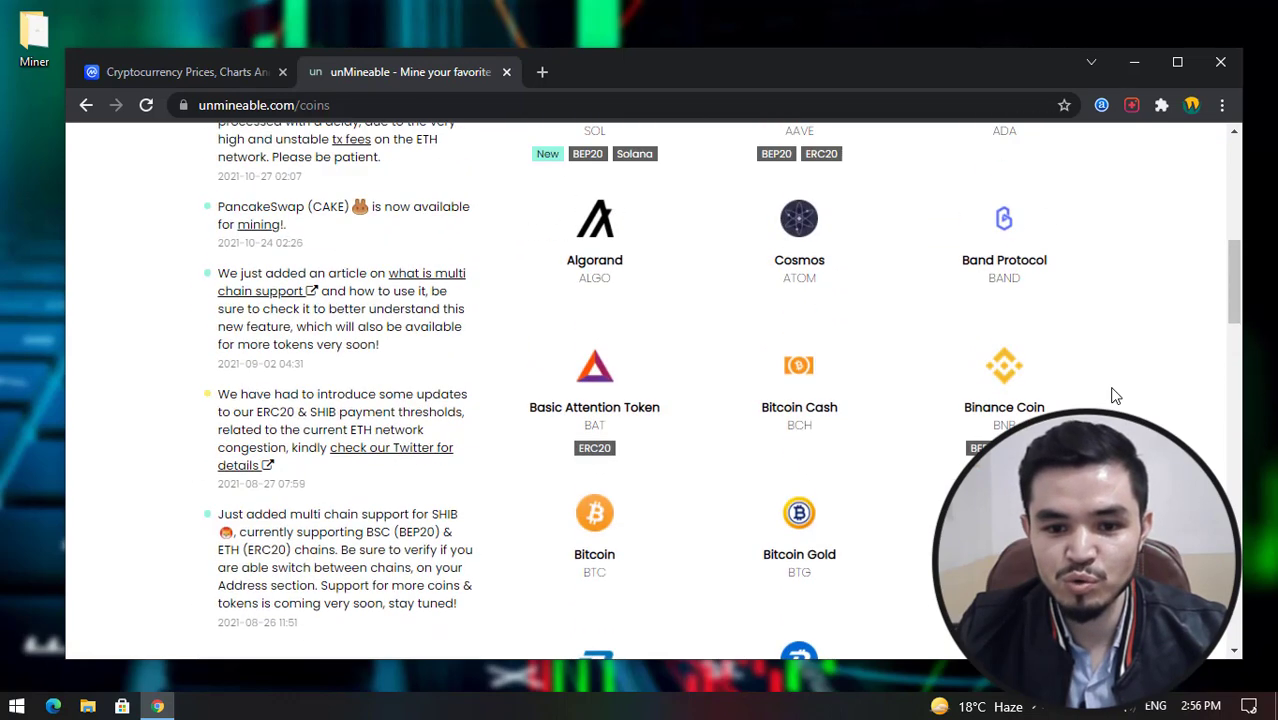
scroll(1113, 398, "up", 1)
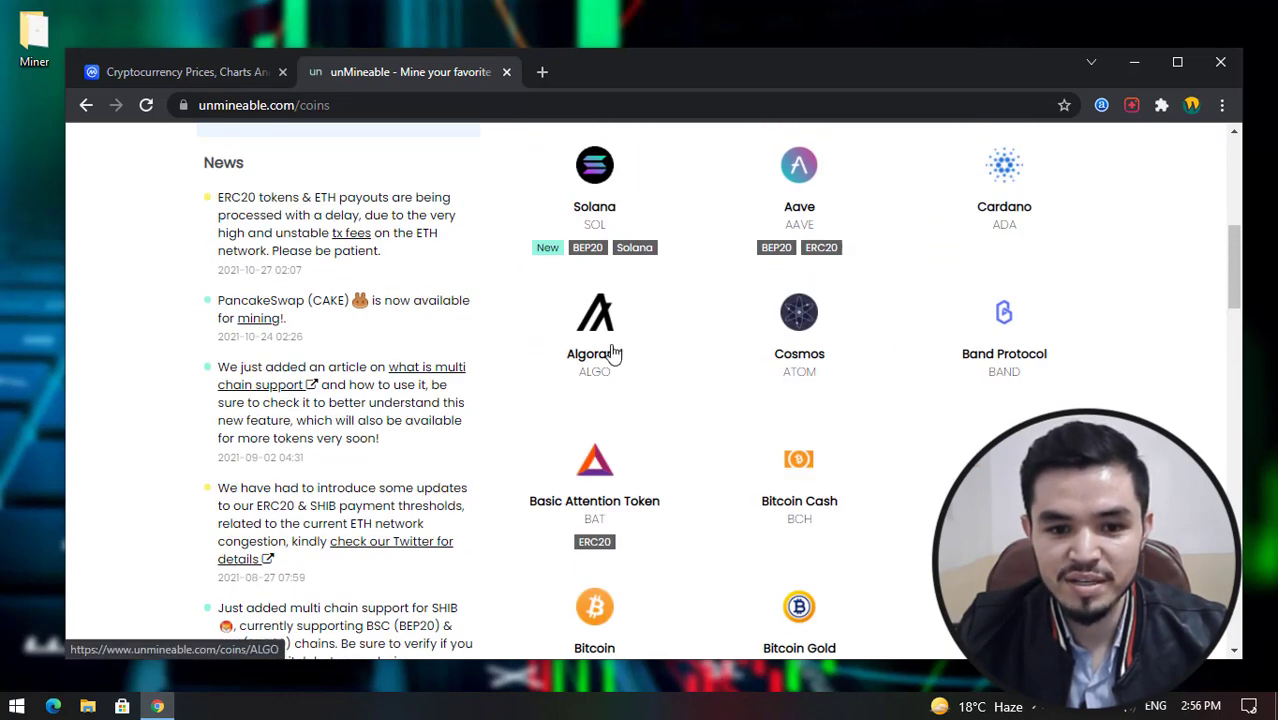
- Minimize the browser and create a desktop folder named AIGO
left_click(1133, 66)
right_click(33, 147)
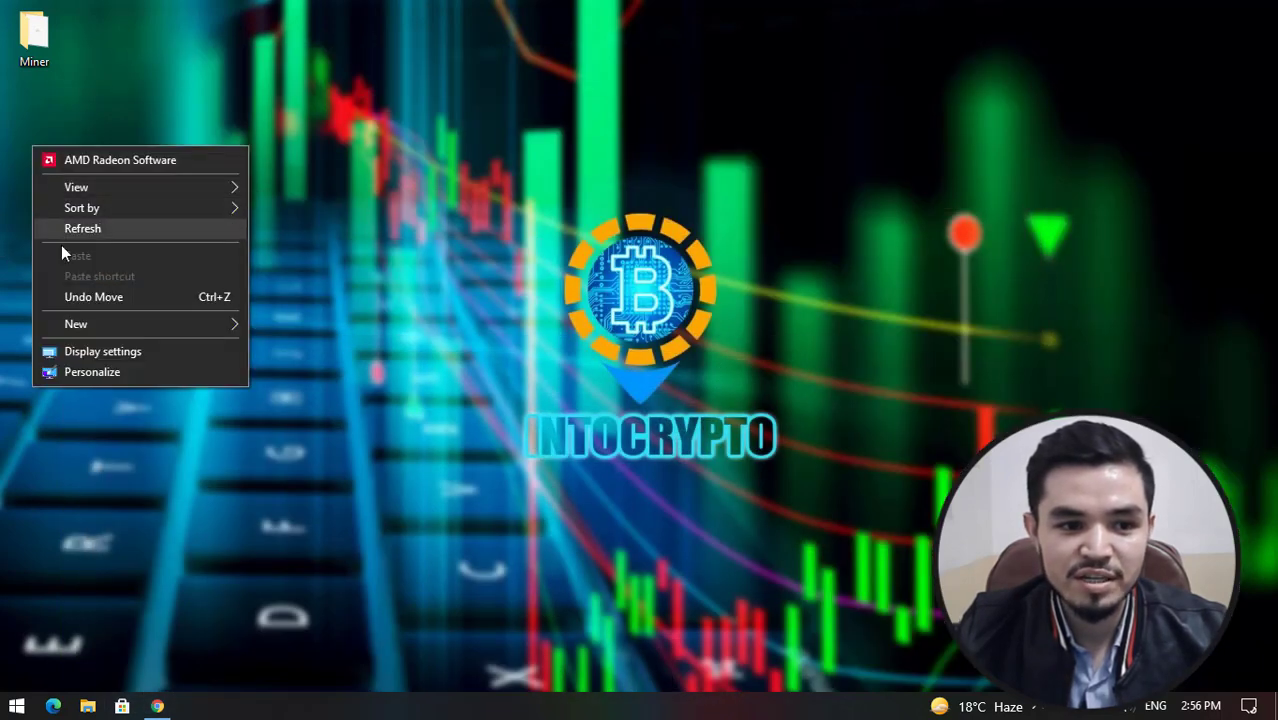
mouse_move(90, 323)
left_click(342, 326)
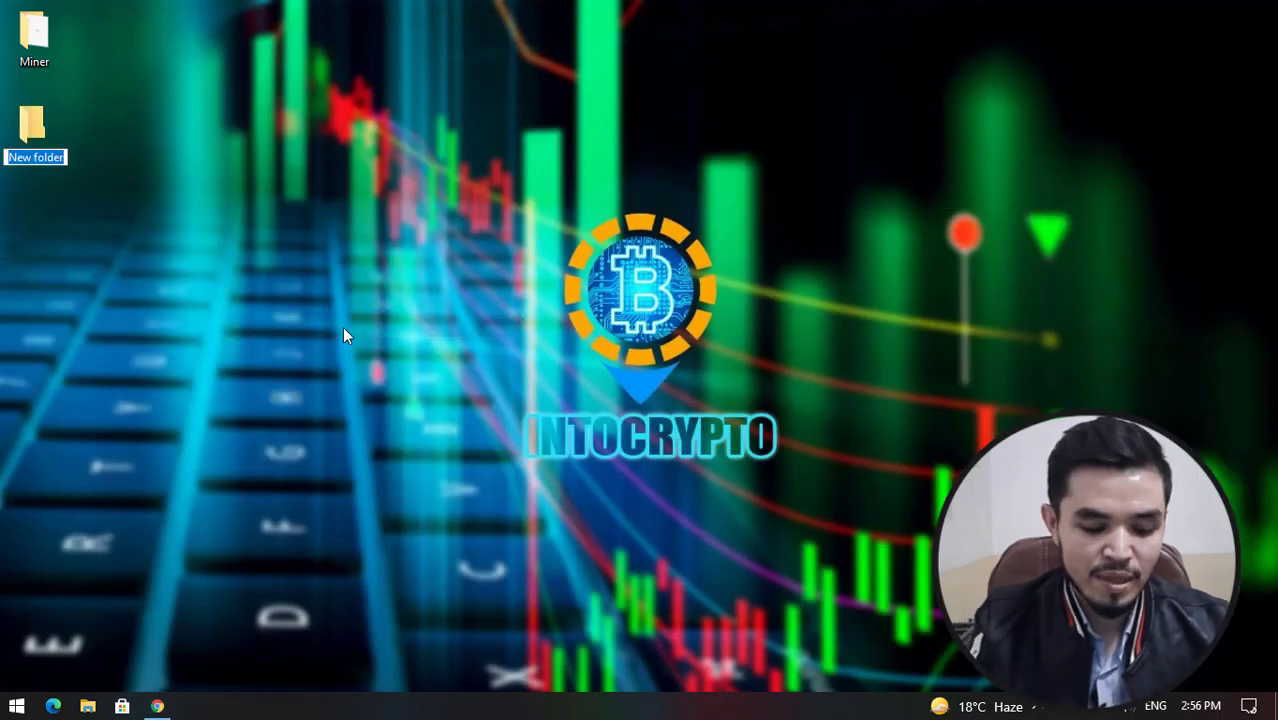
type("AIGO")
key("Return")
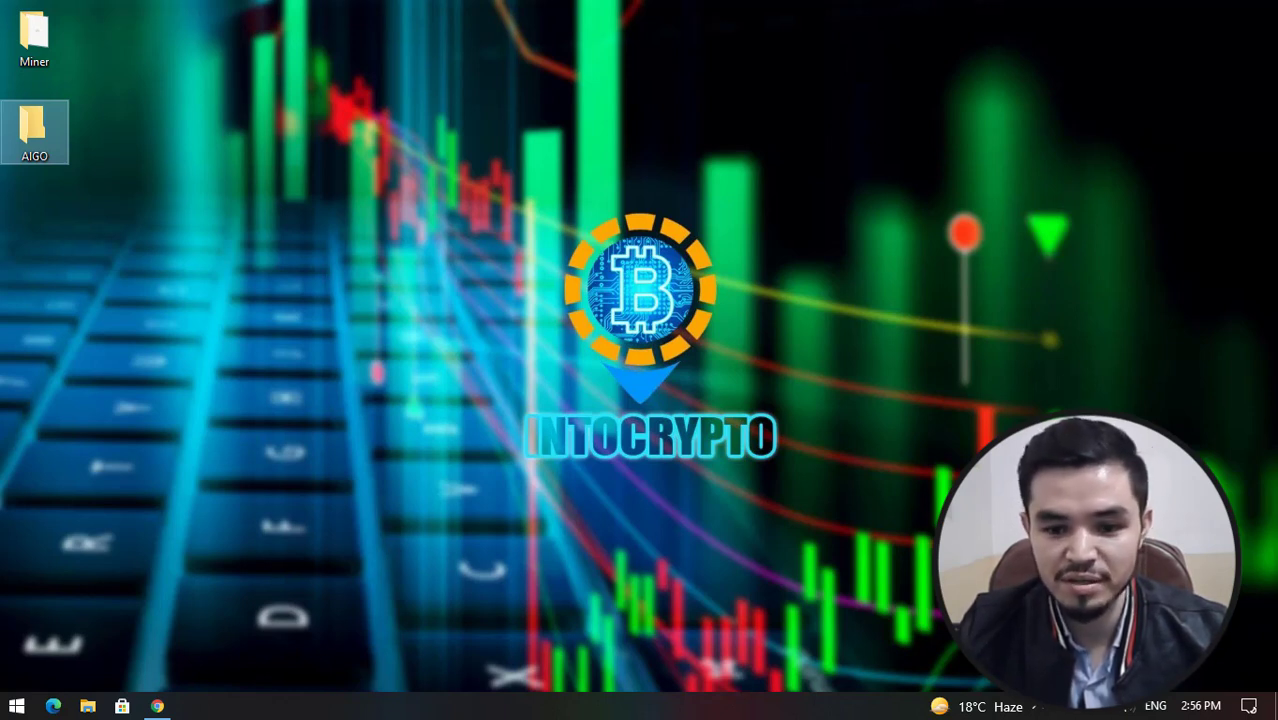
- Exclude the desktop AIGO folder from Microsoft Defender Antivirus scans in Windows Security, and close the security window
left_click(1084, 706)
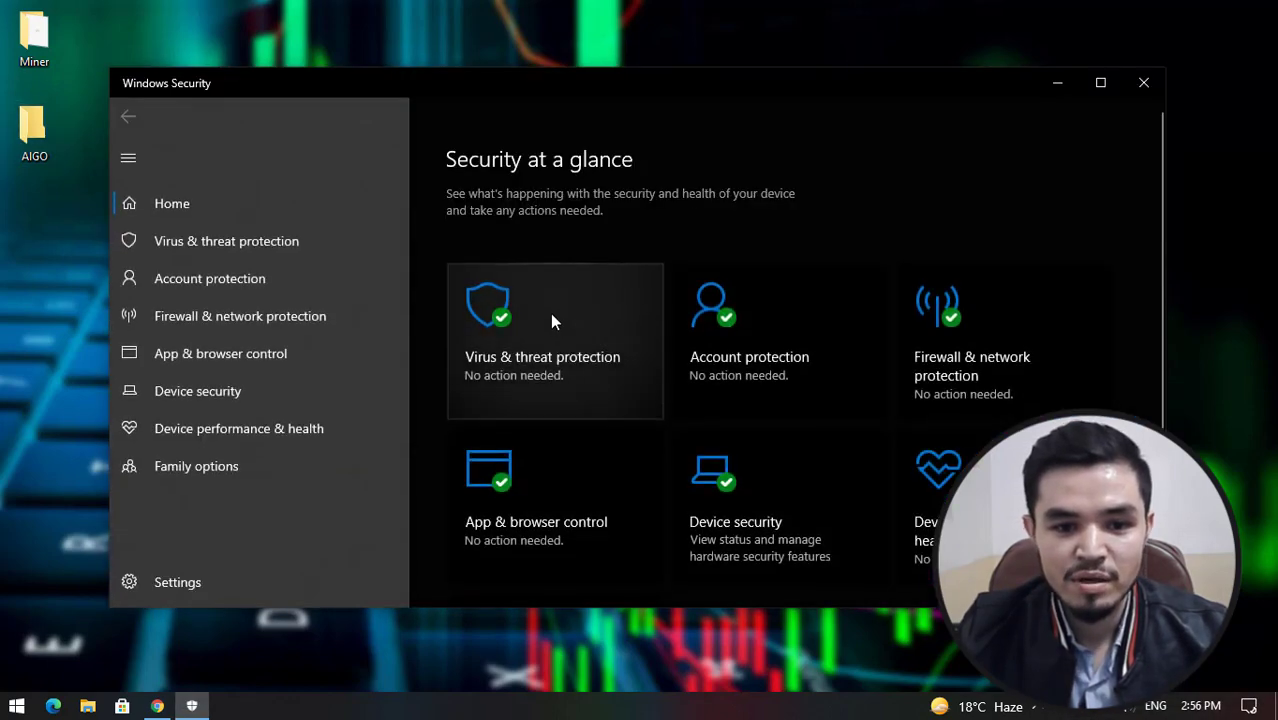
left_click(545, 366)
scroll(542, 360, "down", 4)
scroll(525, 380, "up", 2)
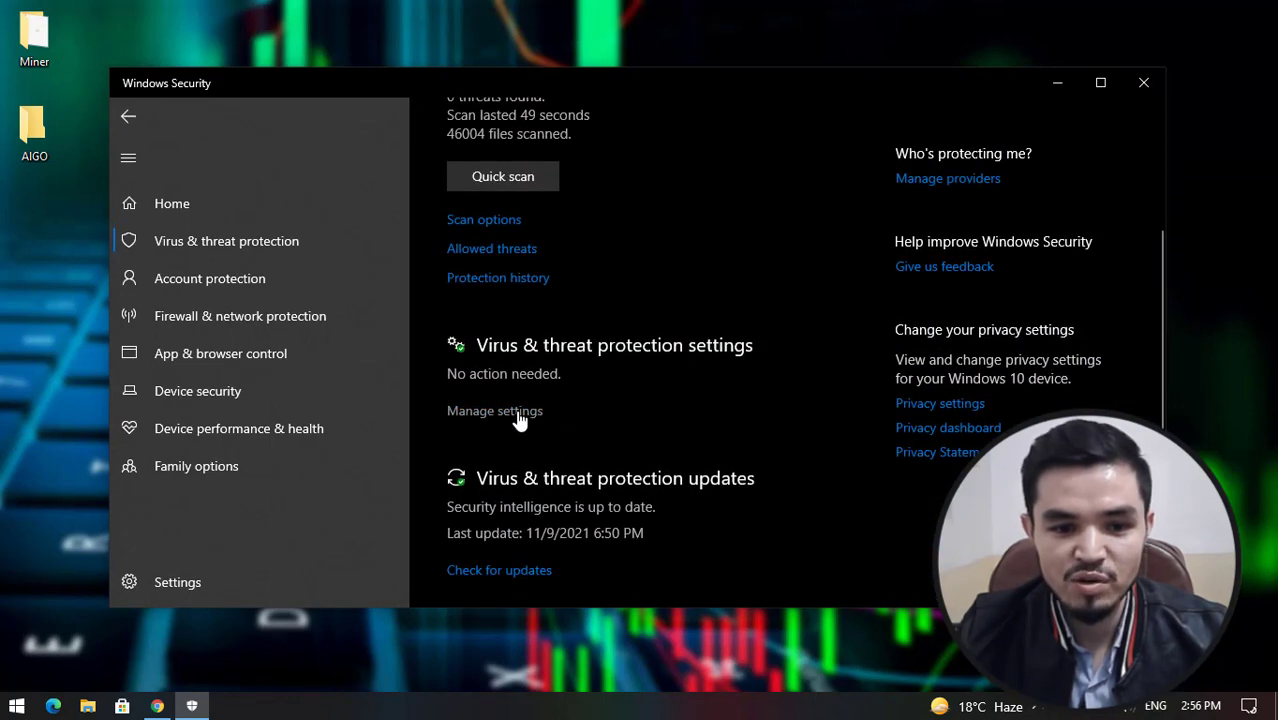
left_click(490, 411)
scroll(521, 398, "down", 5)
scroll(524, 400, "down", 5)
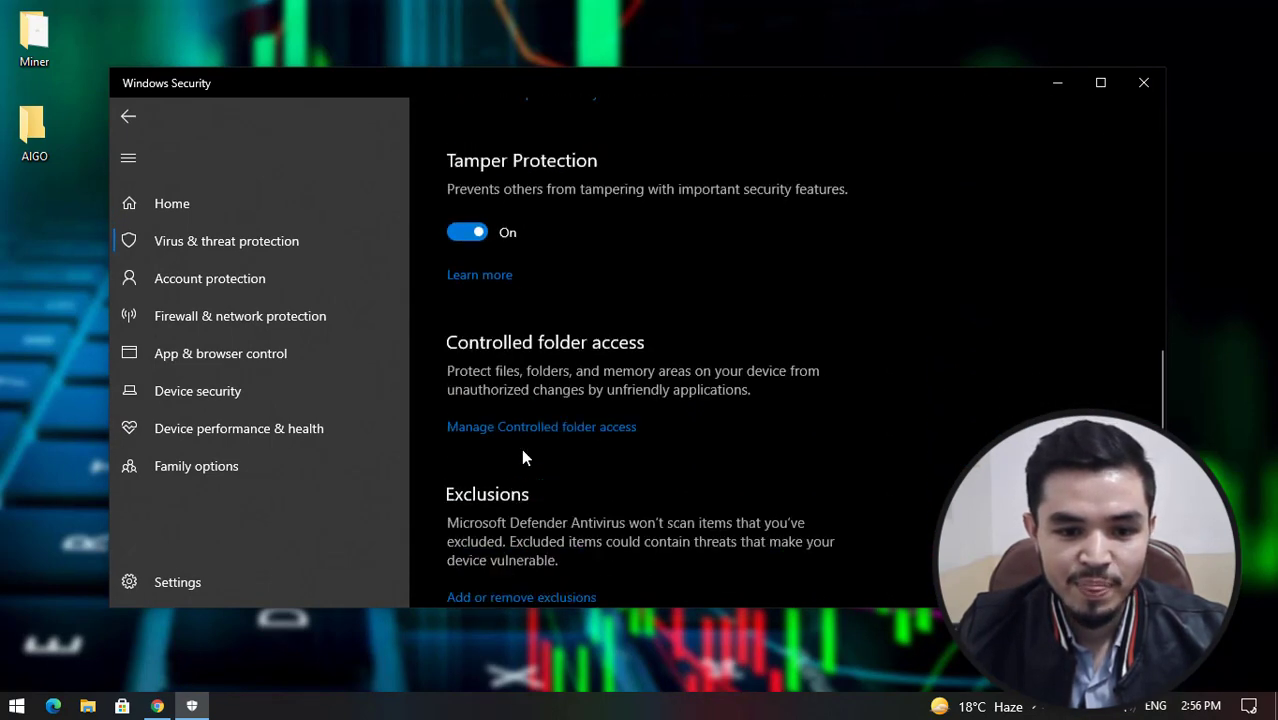
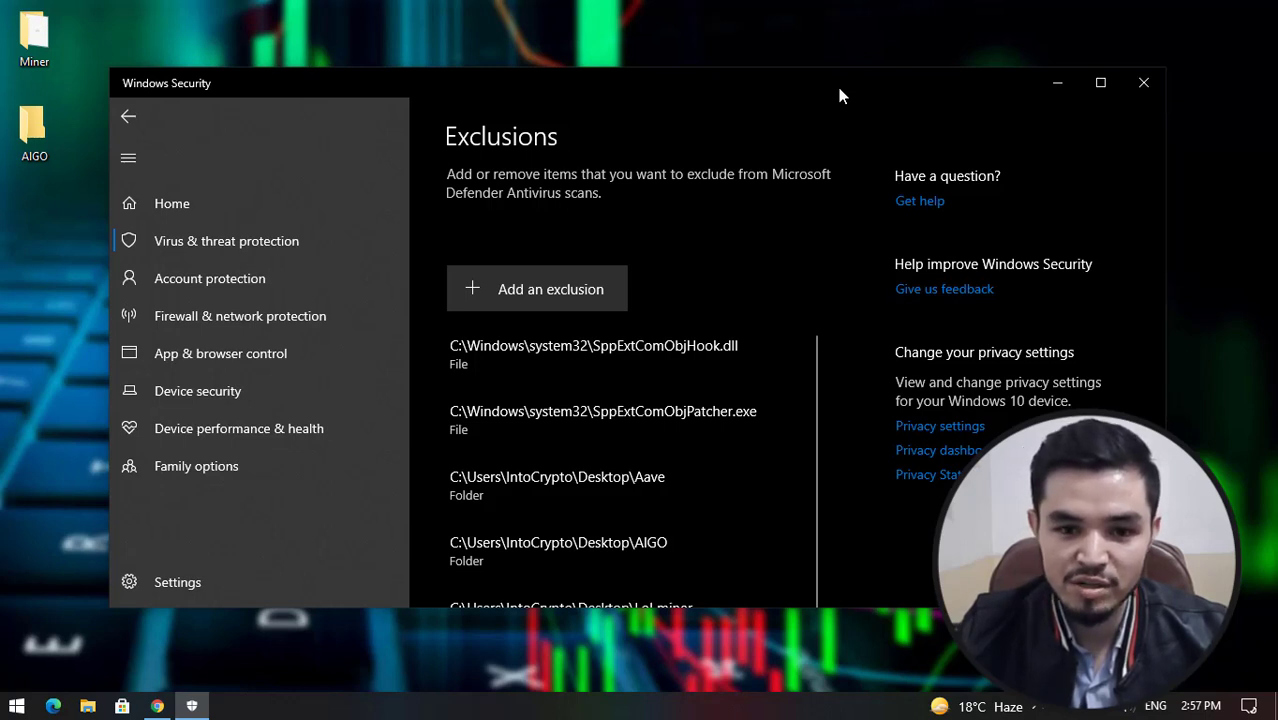
left_click(1139, 90)
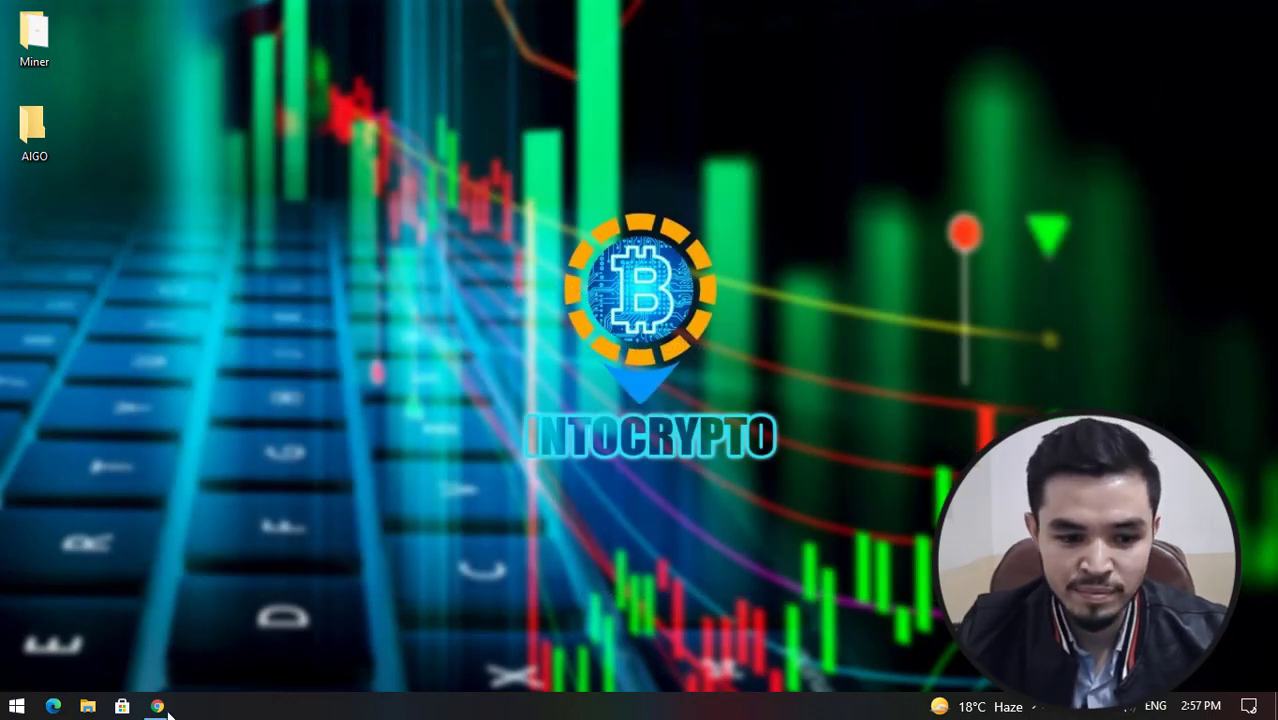
- Return to the browser and open unMineable's miner download page
left_click(255, 617)
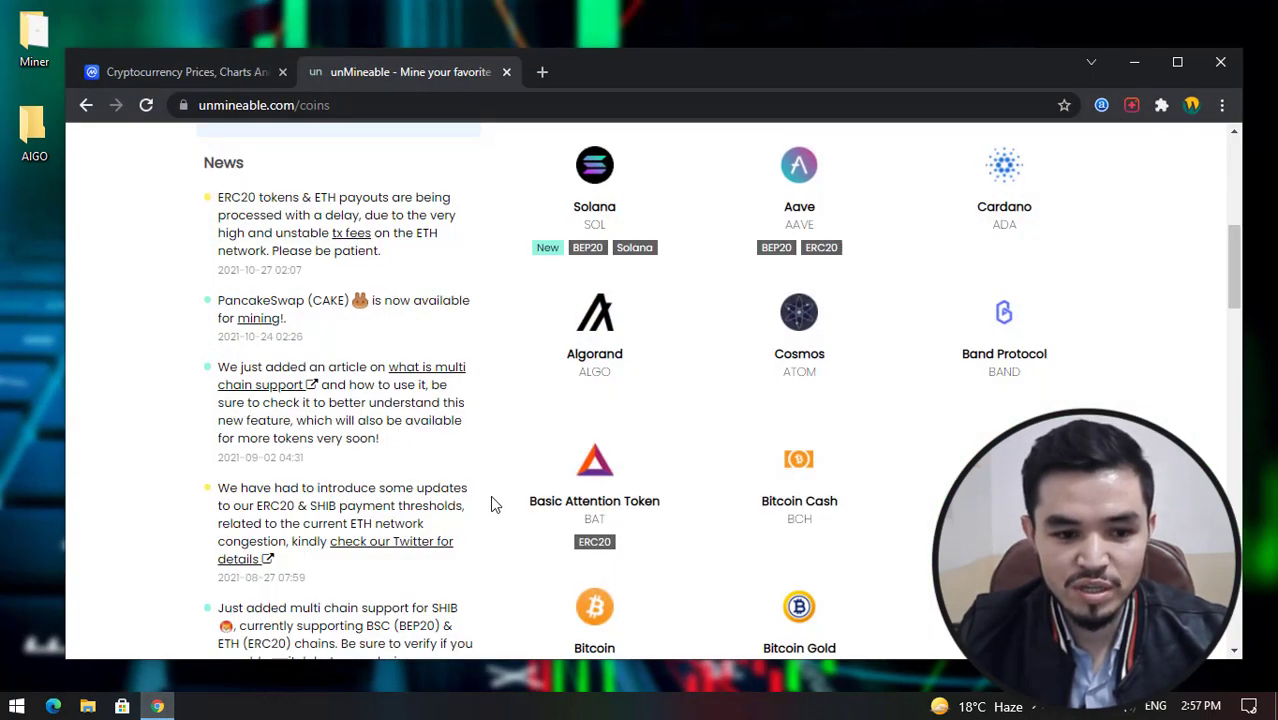
scroll(343, 614, "up", 6)
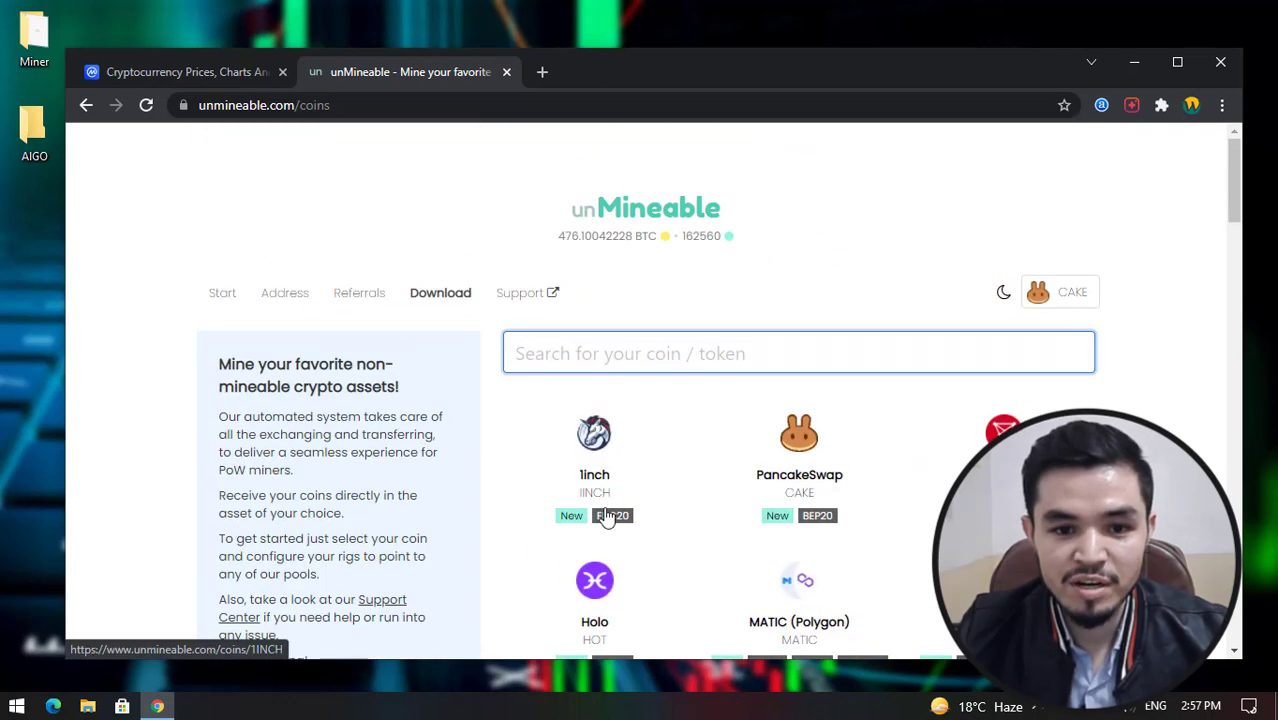
left_click(452, 307)
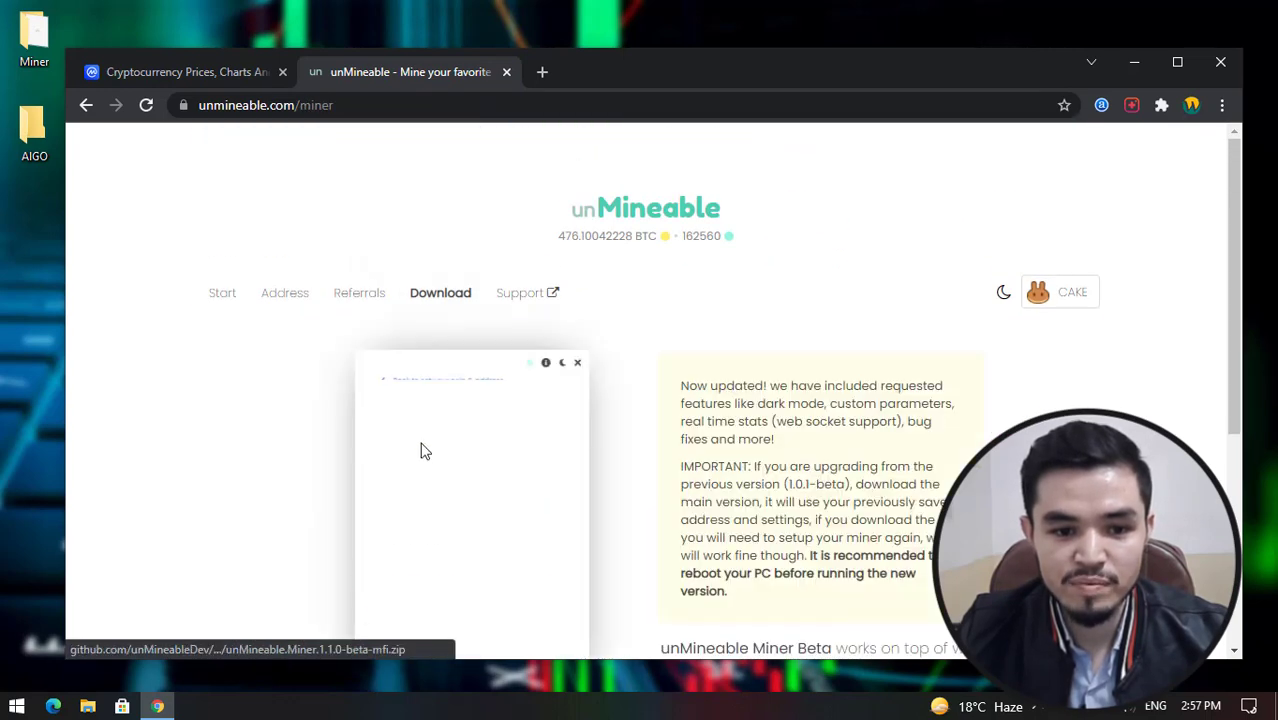
- Start downloading the v1.1.0-beta-mfi Win 64bits miner with IDM into the desktop AIGO folder, and cancel the transfer
scroll(449, 430, "down", 4)
right_click(393, 374)
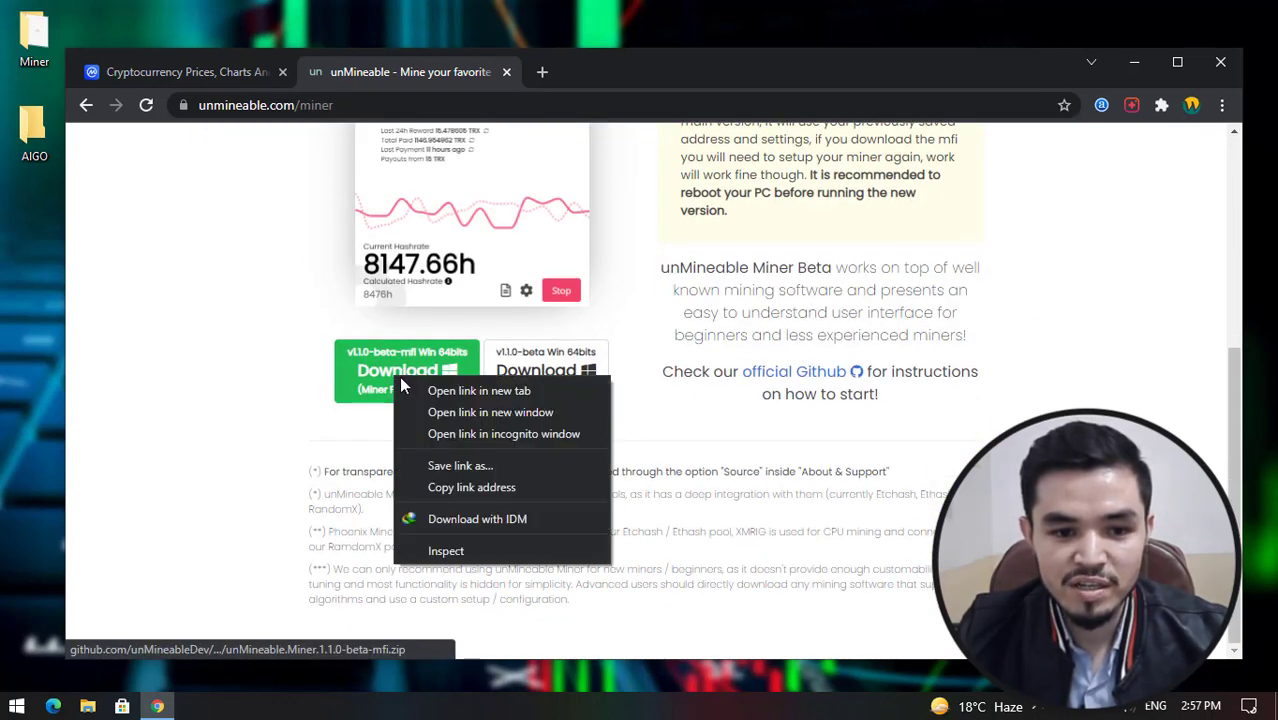
left_click(470, 521)
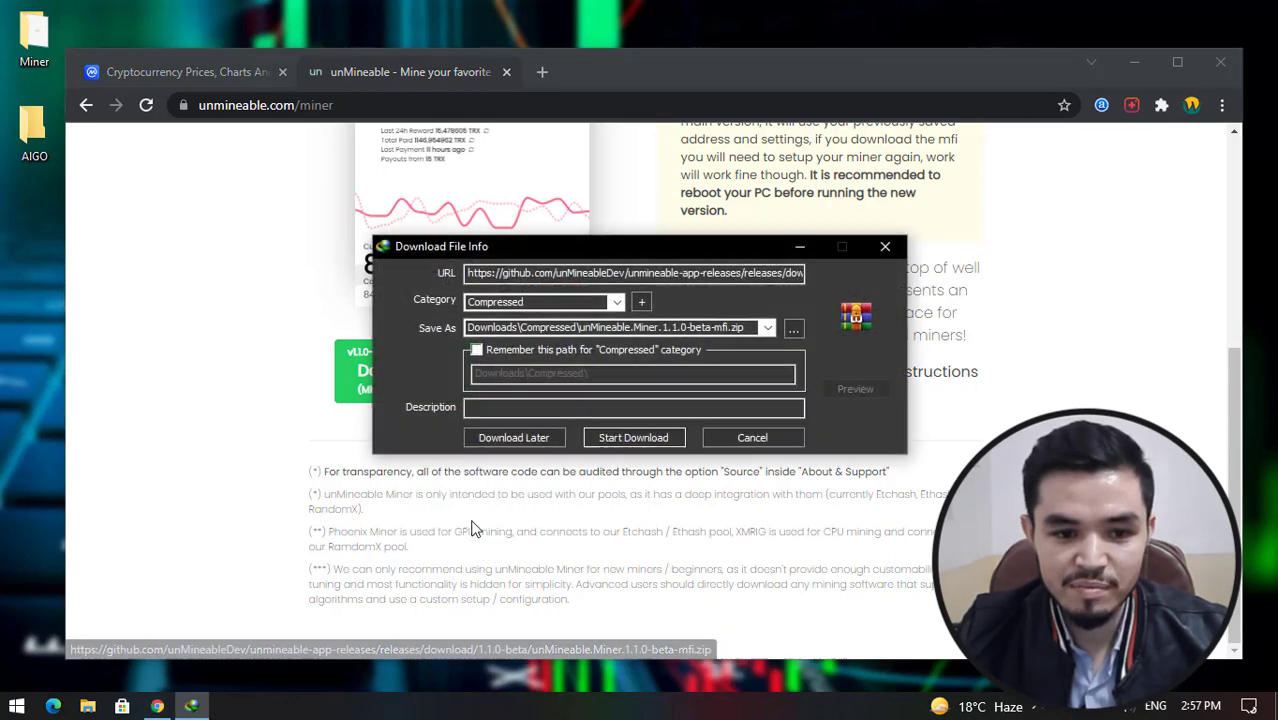
left_click(793, 330)
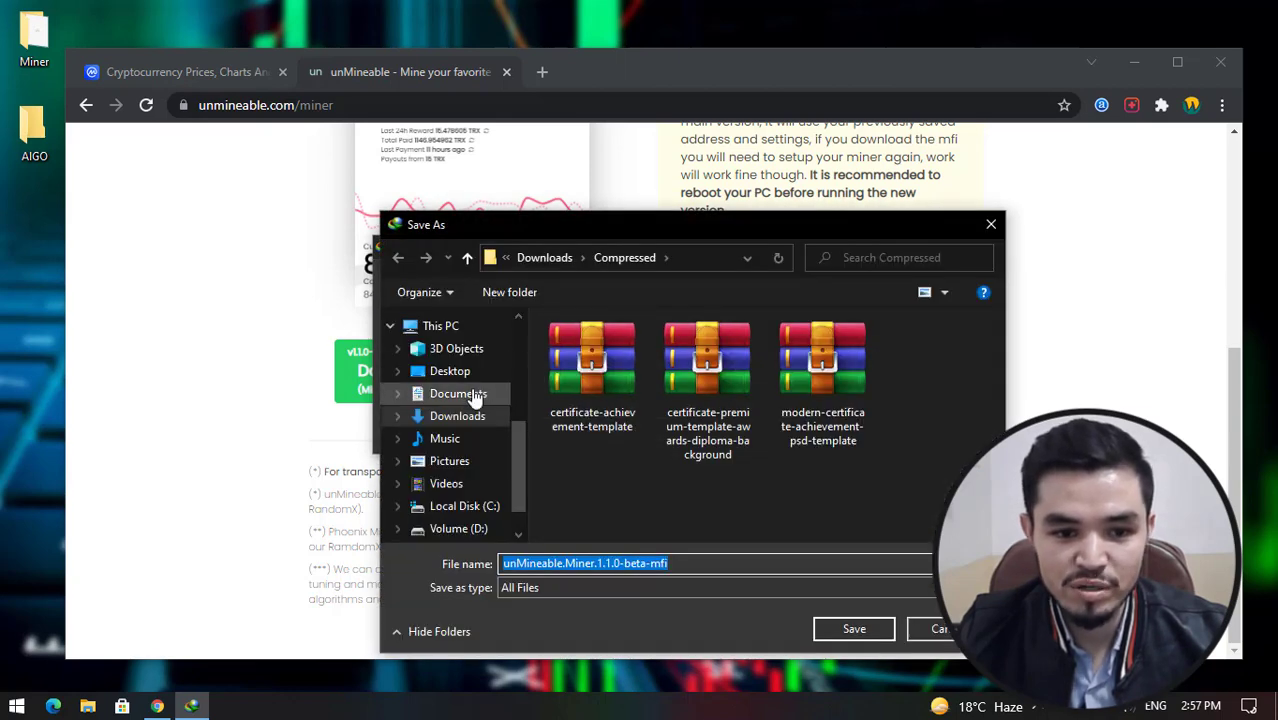
left_click(445, 371)
left_click(579, 365)
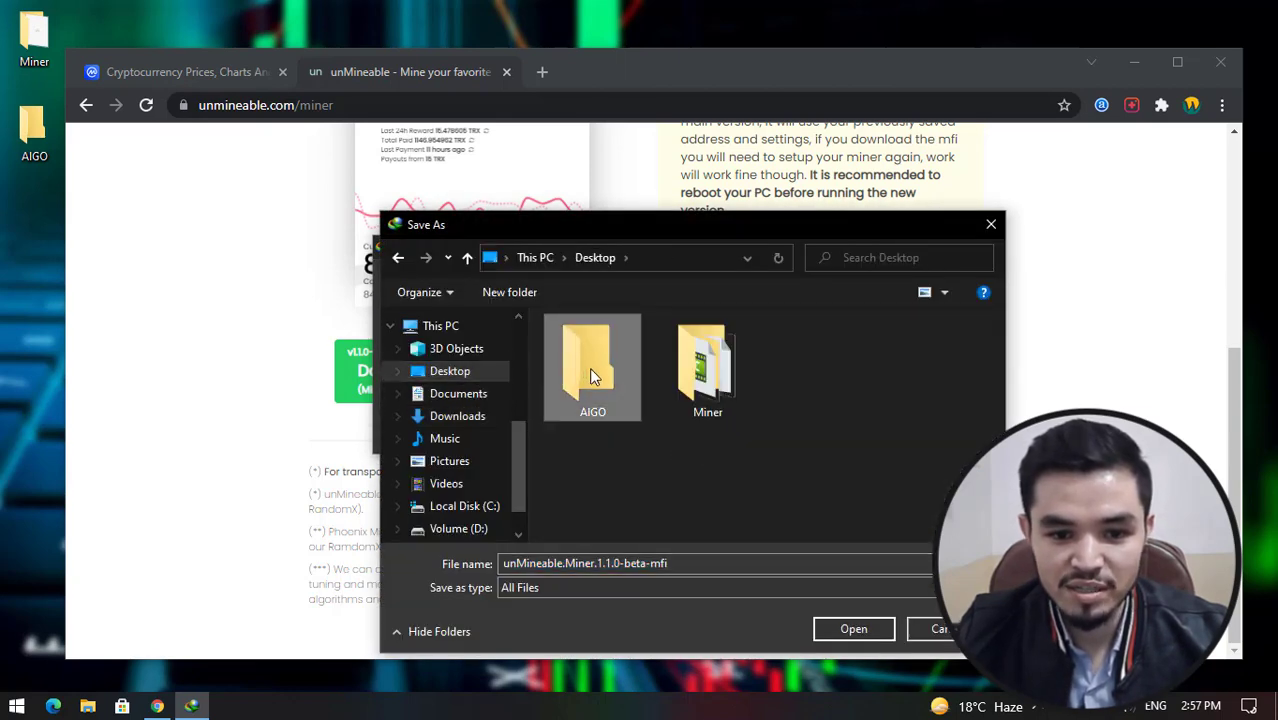
left_click(853, 624)
left_click(853, 624)
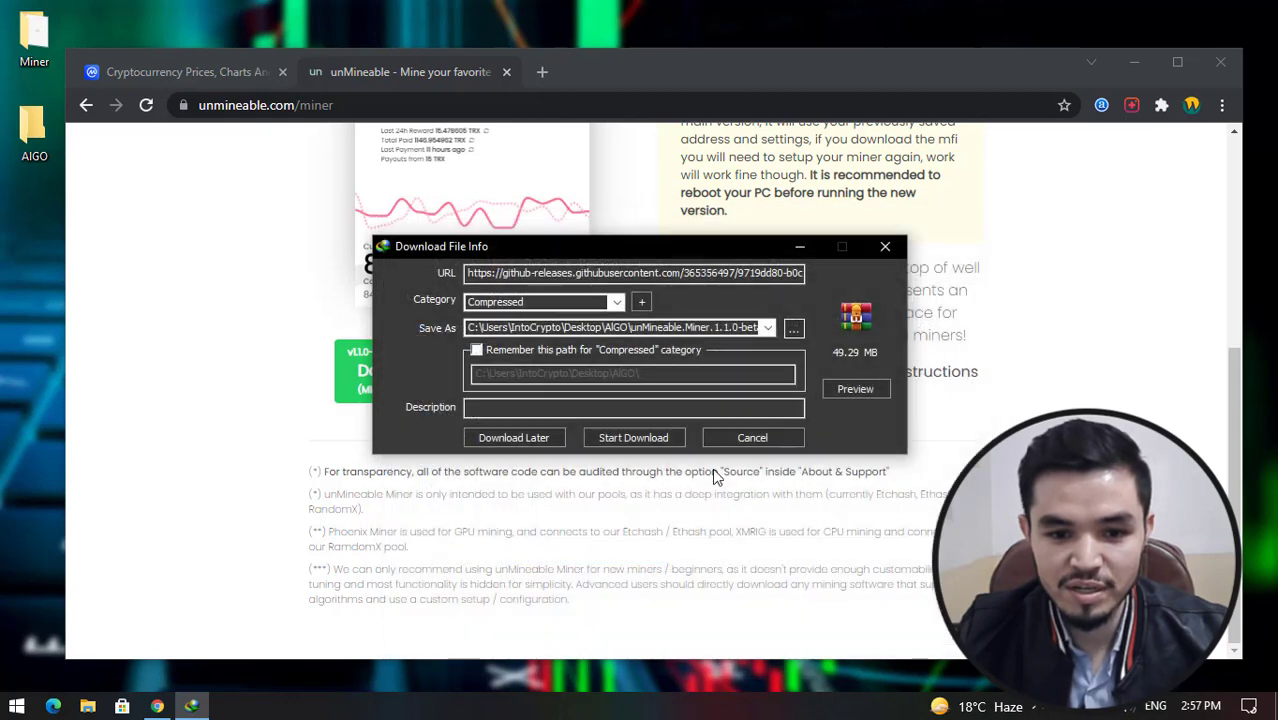
left_click(655, 437)
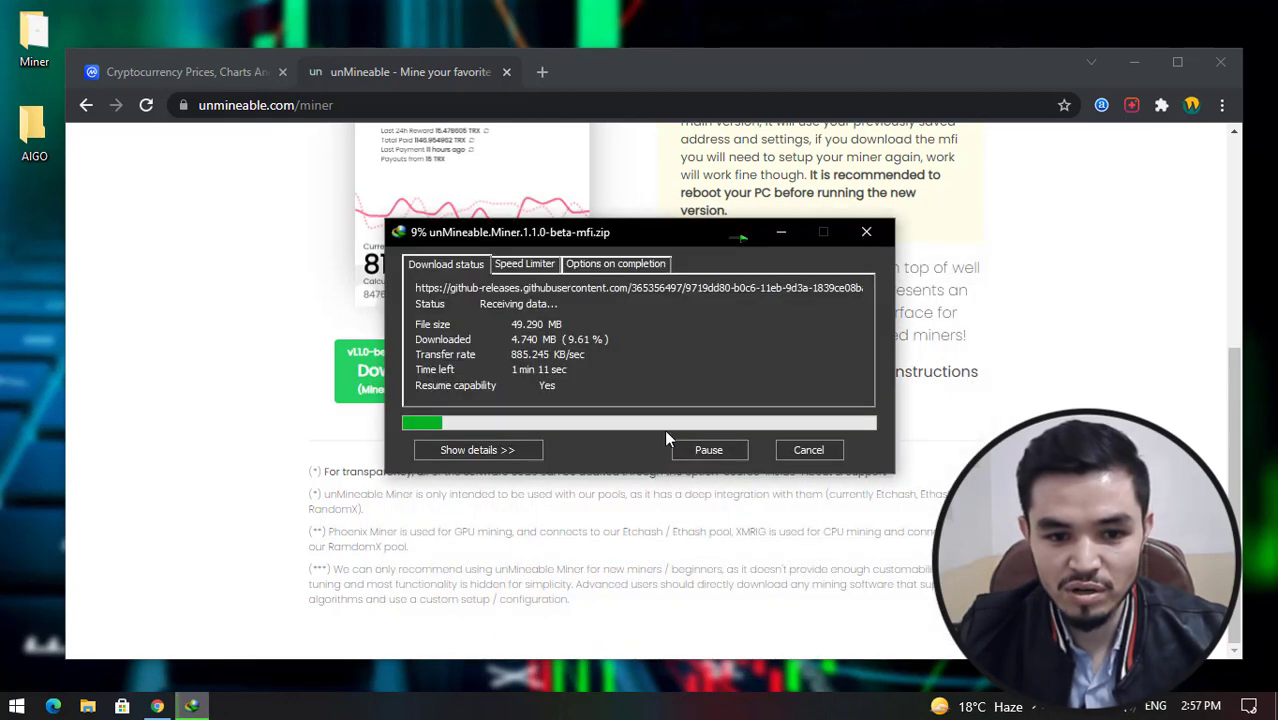
left_click(820, 451)
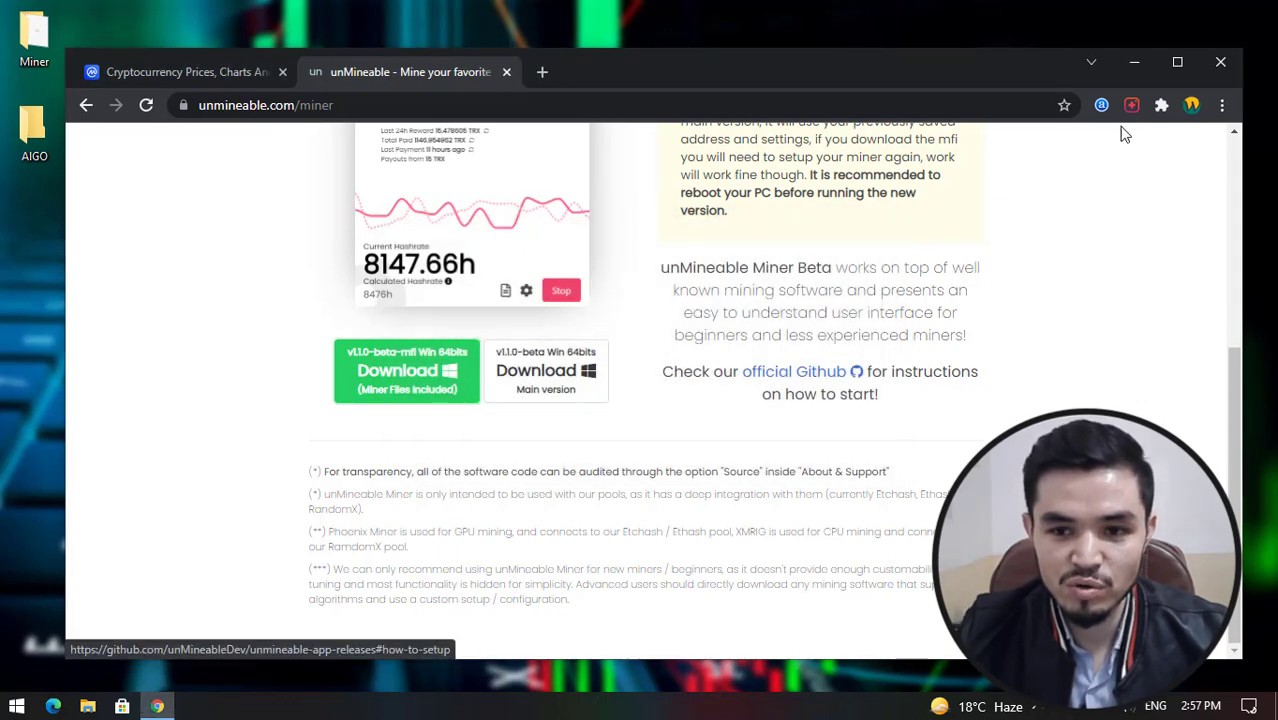
- Copy the unMineable.Miner.1.1.0-beta-mfi archive from the desktop Miner folder into the AIGO folder and extract it there
left_click(1136, 64)
double_click(32, 62)
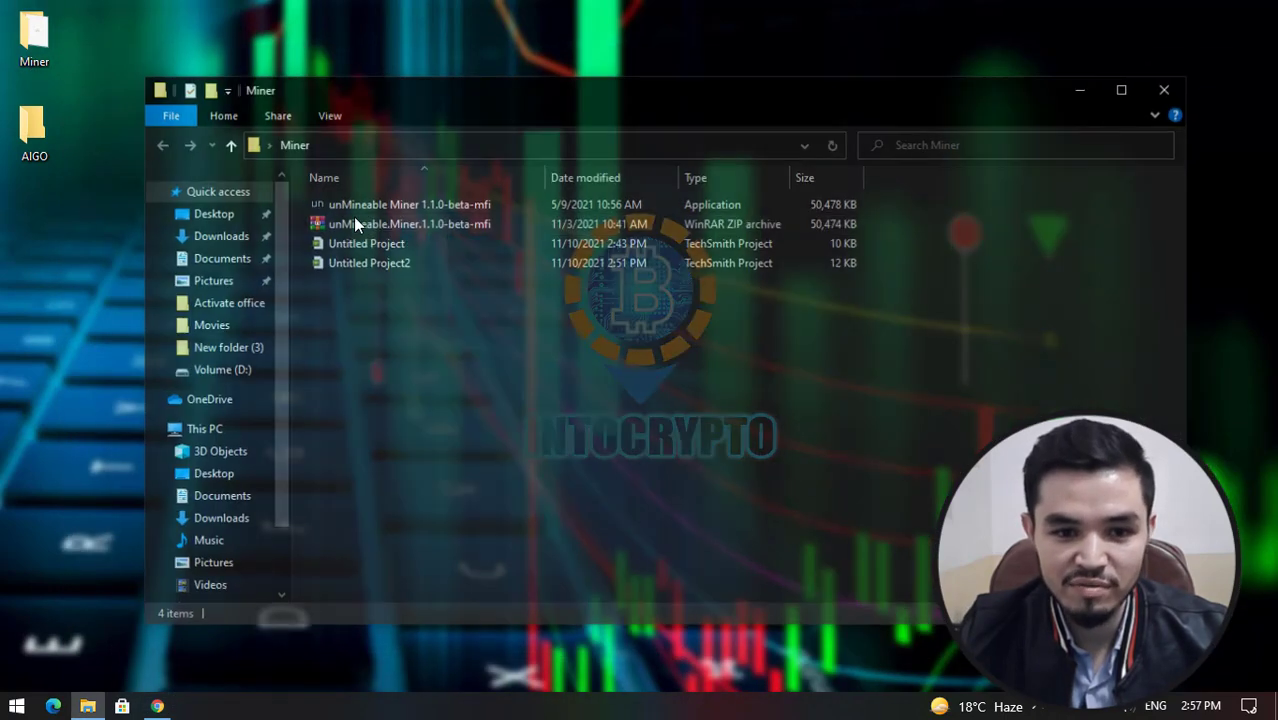
right_click(392, 229)
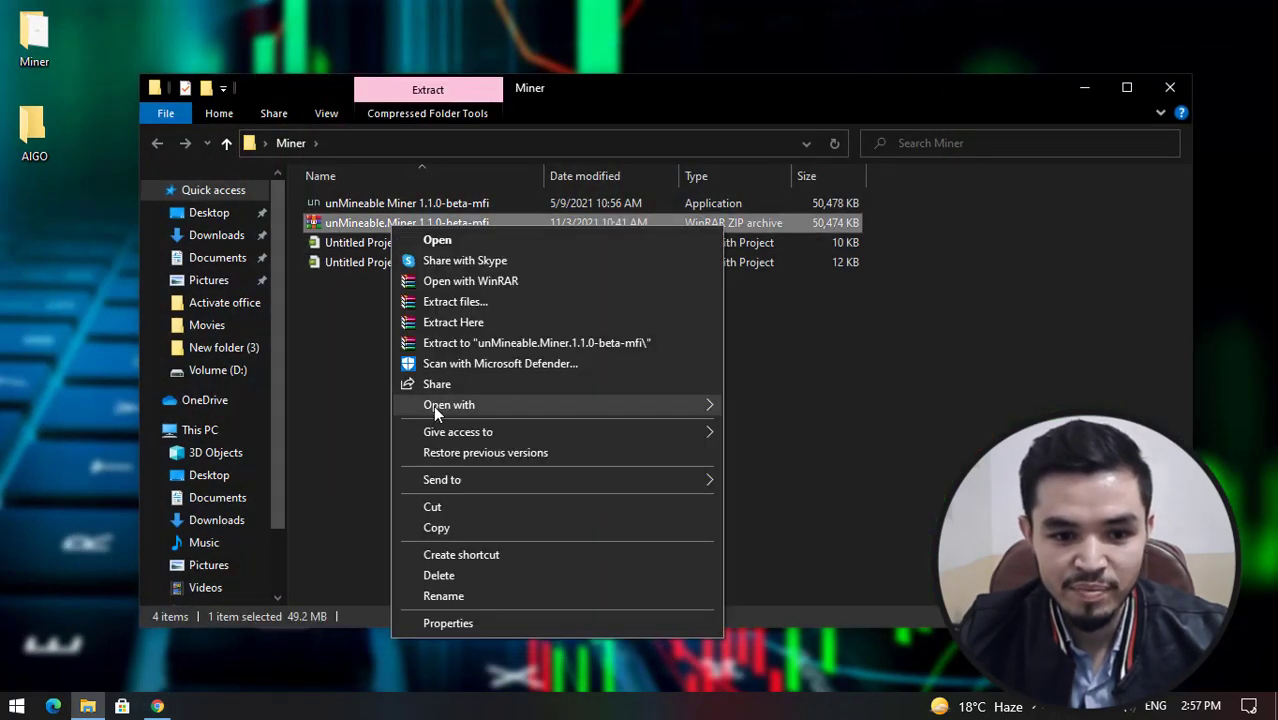
left_click(446, 528)
left_click(1084, 86)
double_click(52, 155)
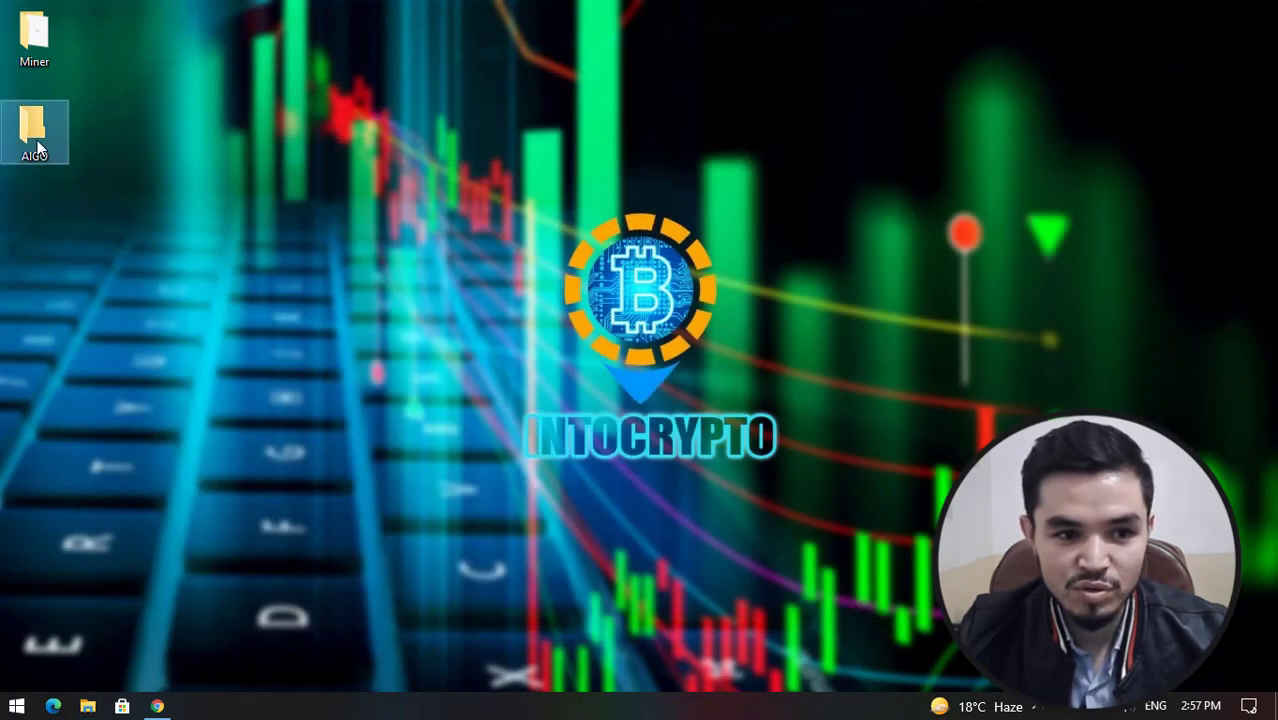
right_click(487, 272)
left_click(558, 434)
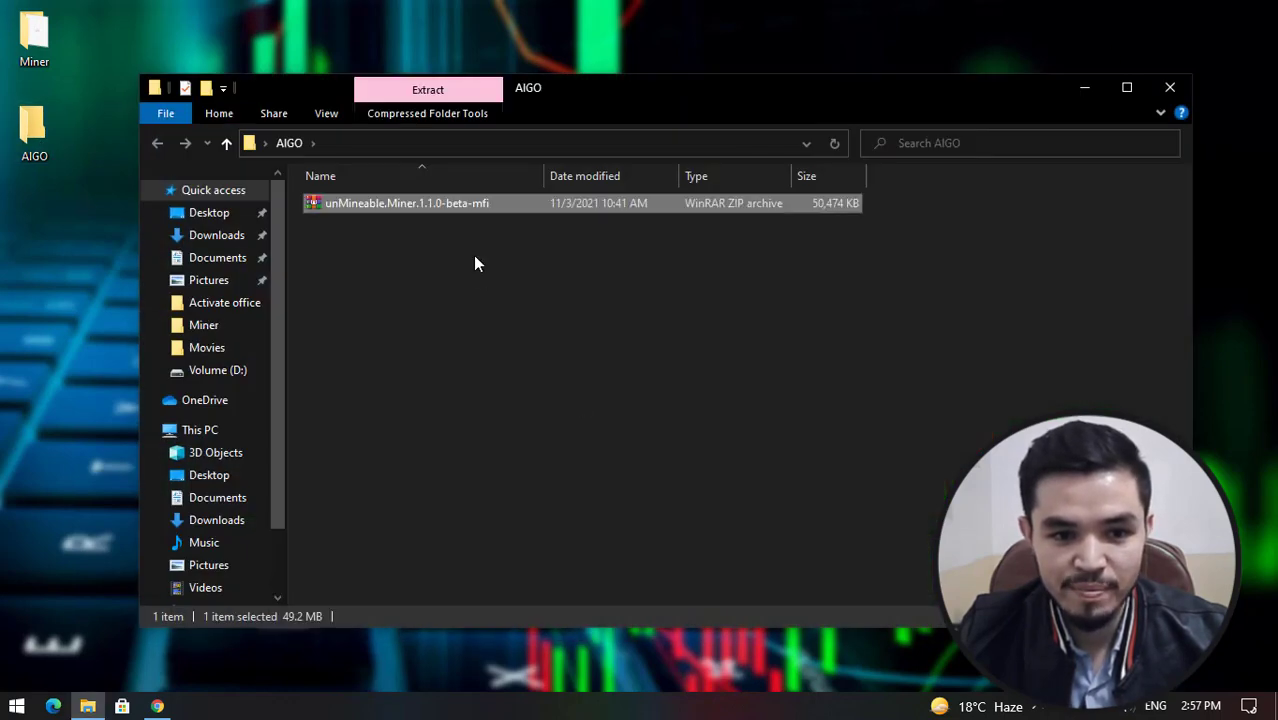
right_click(483, 205)
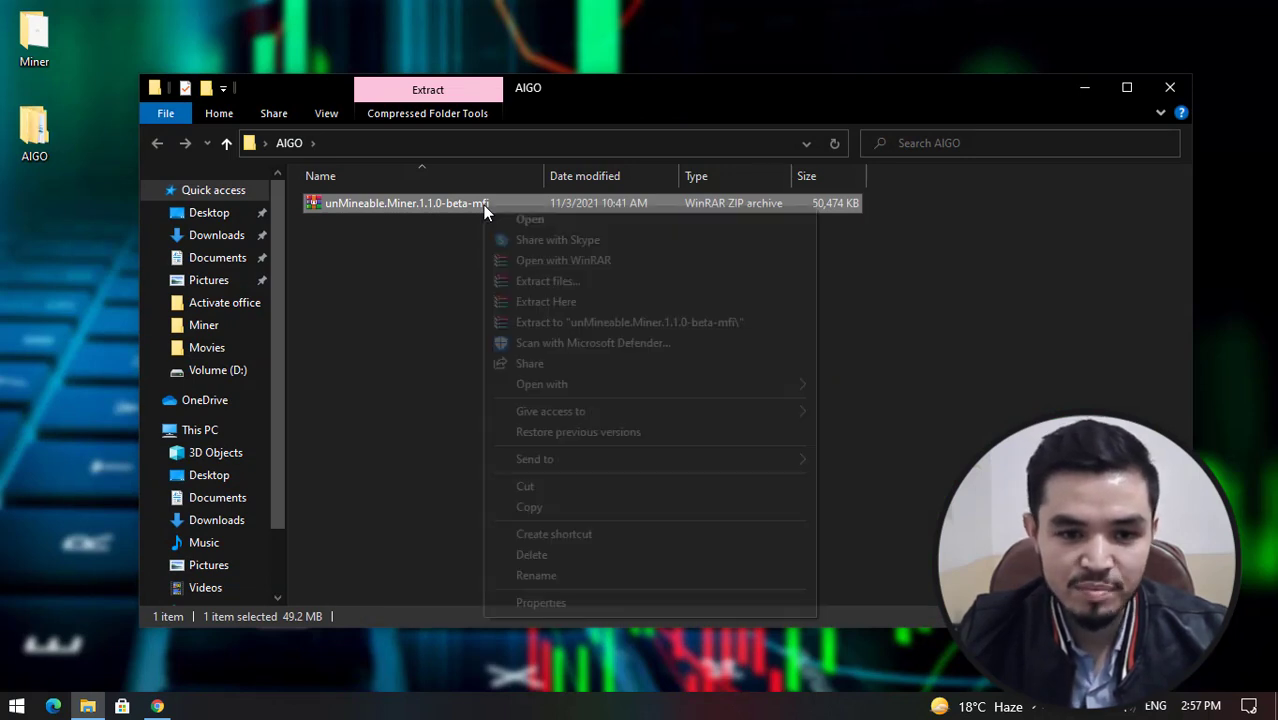
left_click(546, 302)
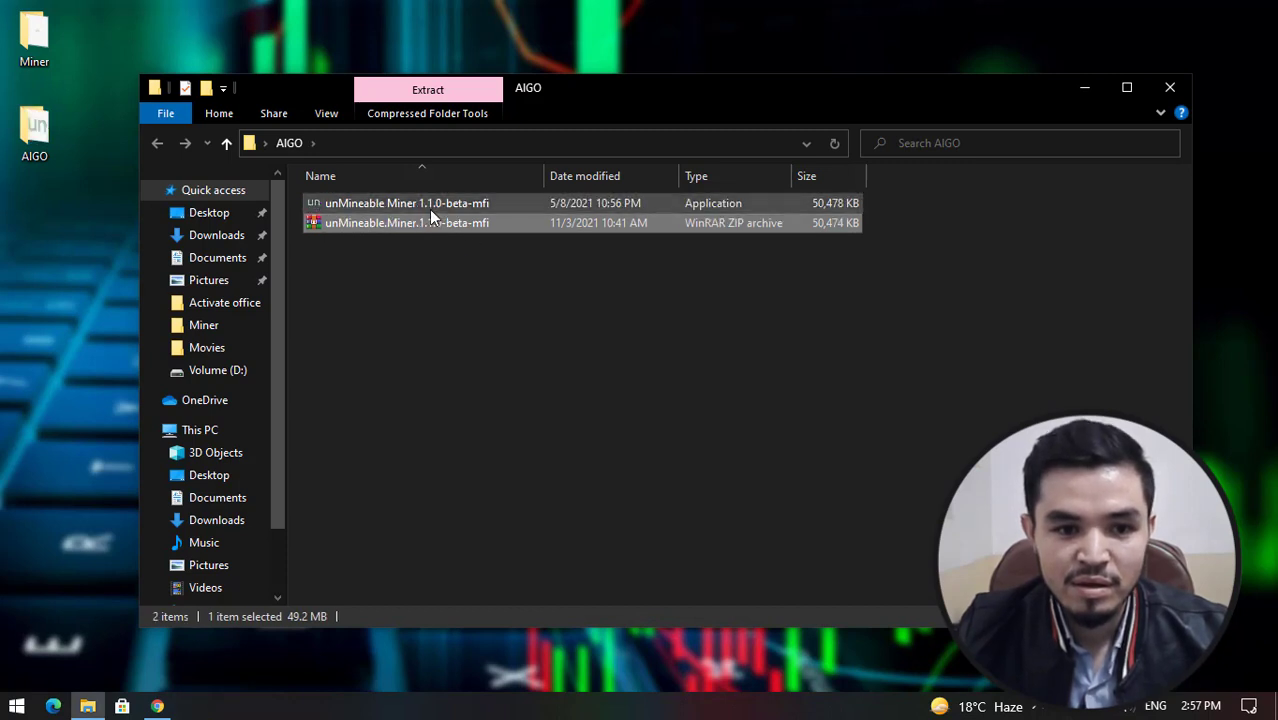
- Launch the extracted unMineable Miner 1.1.0-beta-mfi application and proceed through its setup with CPU as the mining hardware
left_click(425, 210)
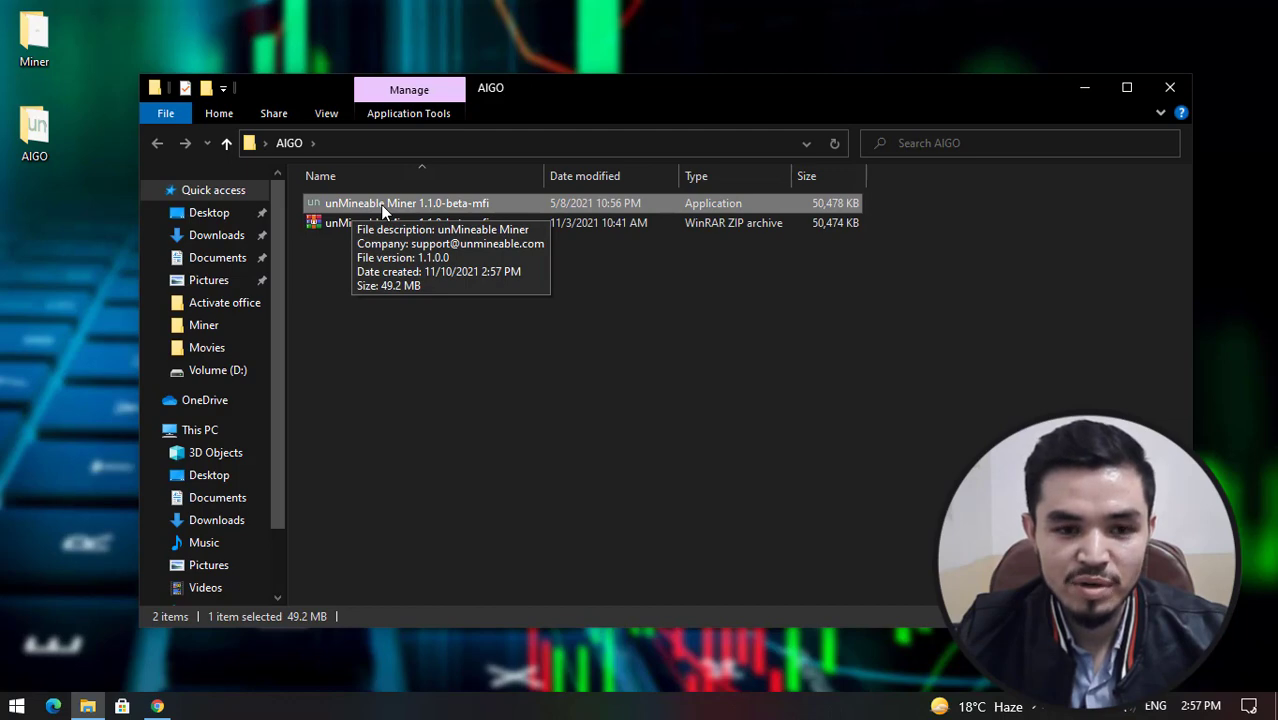
double_click(380, 204)
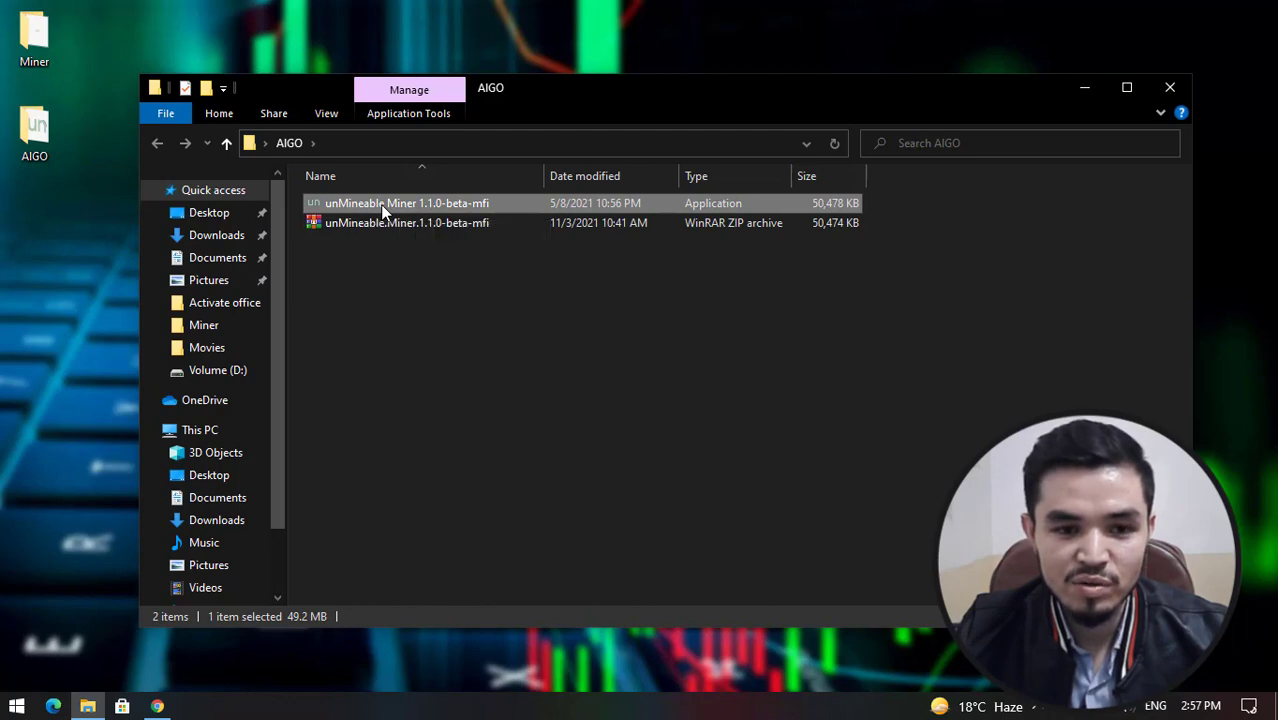
left_click(1092, 90)
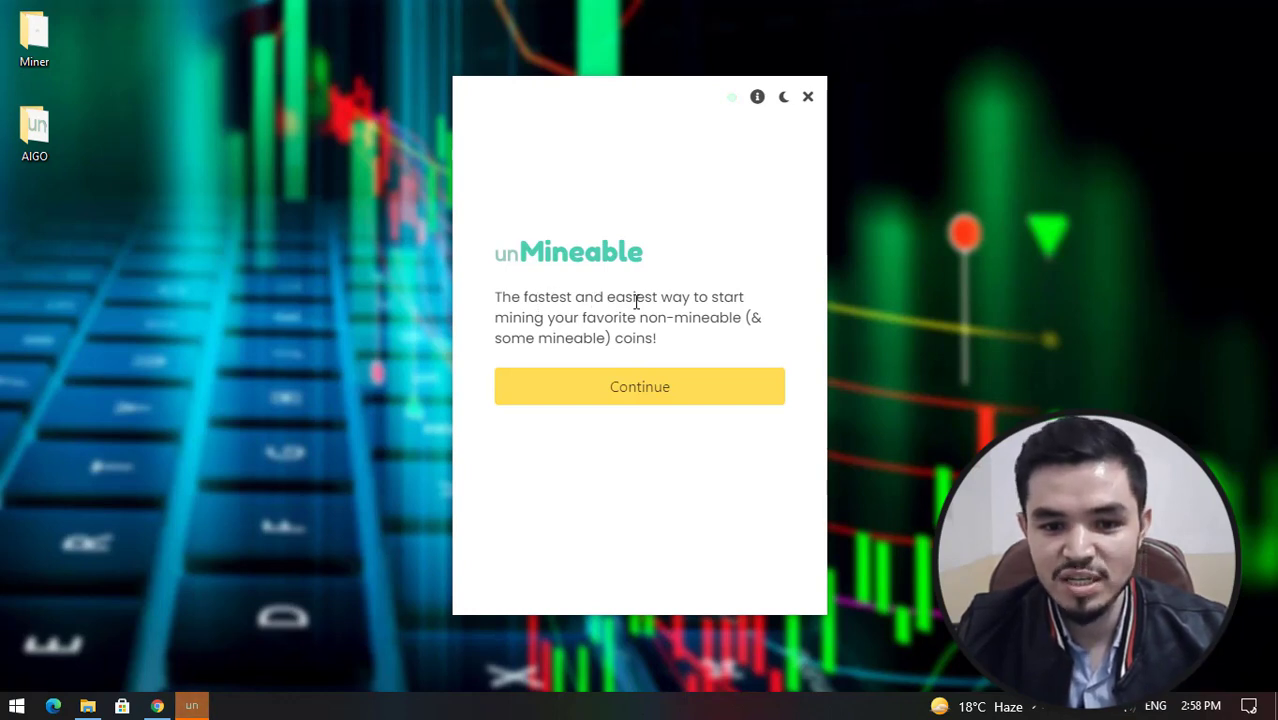
left_click(690, 390)
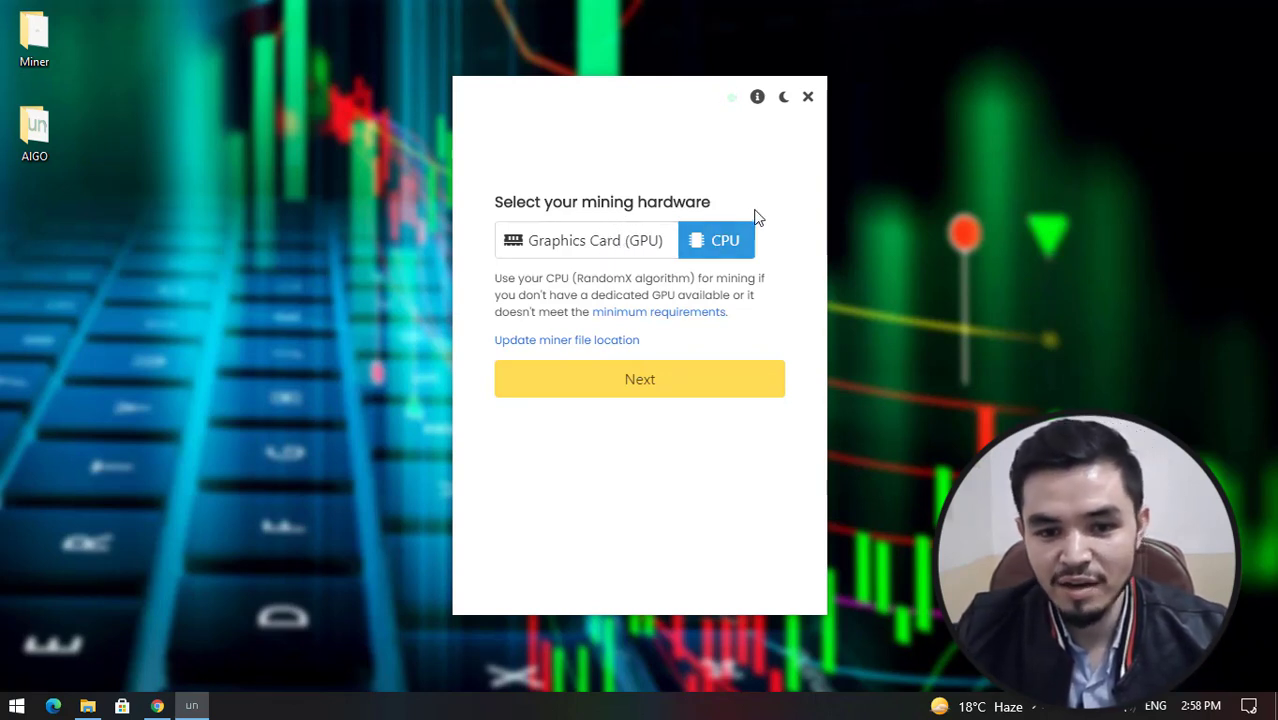
left_click(653, 400)
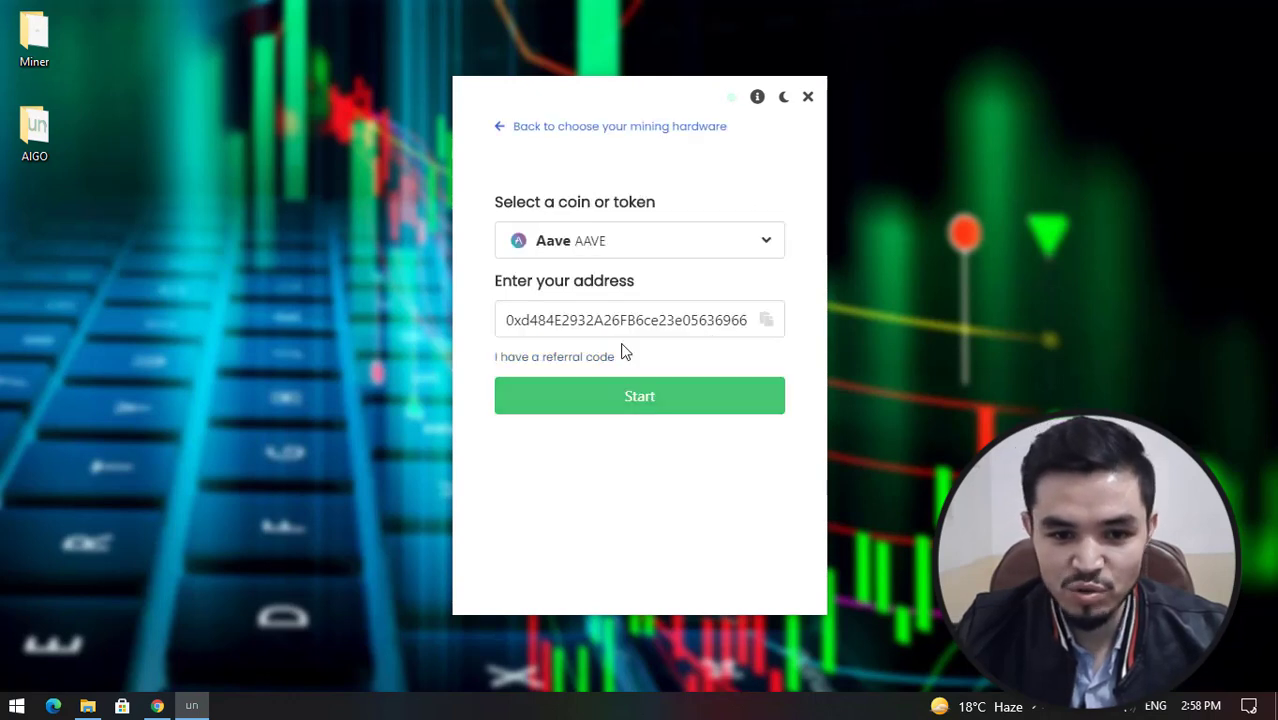
- Choose Algorand (ALGO) as the coin to mine and clear the prefilled wallet address
left_click(611, 244)
scroll(639, 360, "down", 5)
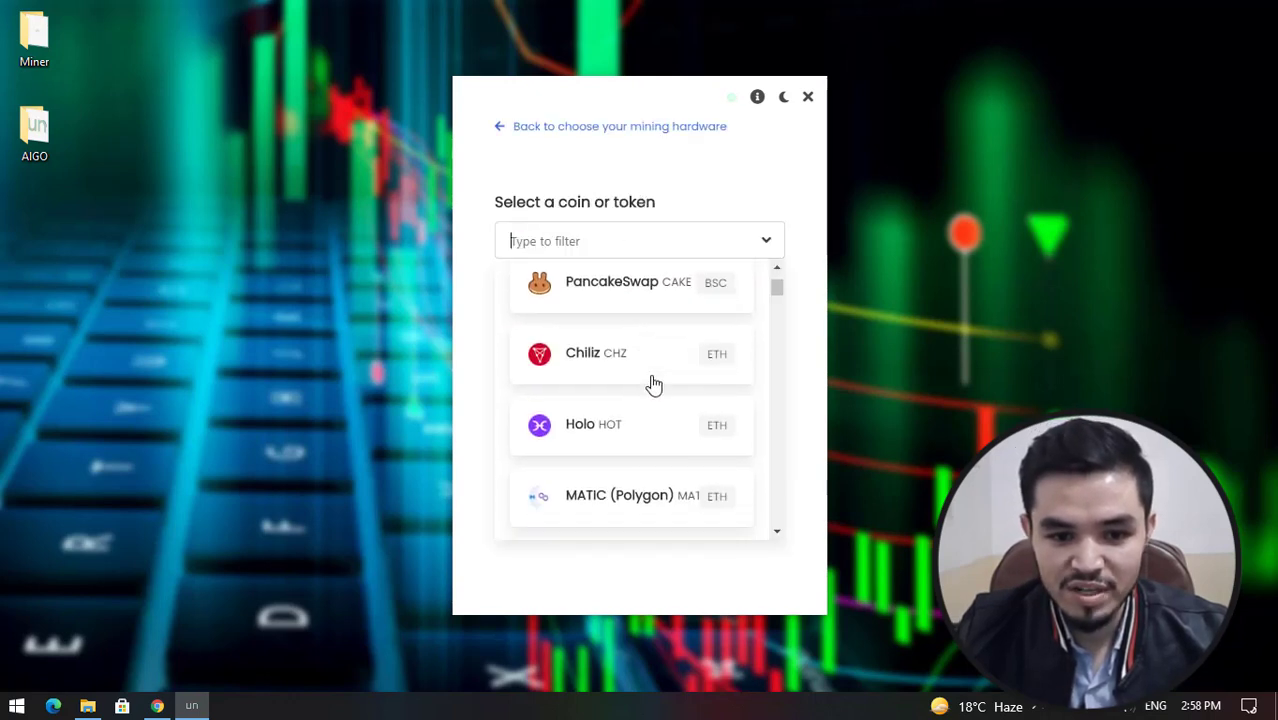
scroll(622, 420, "down", 2)
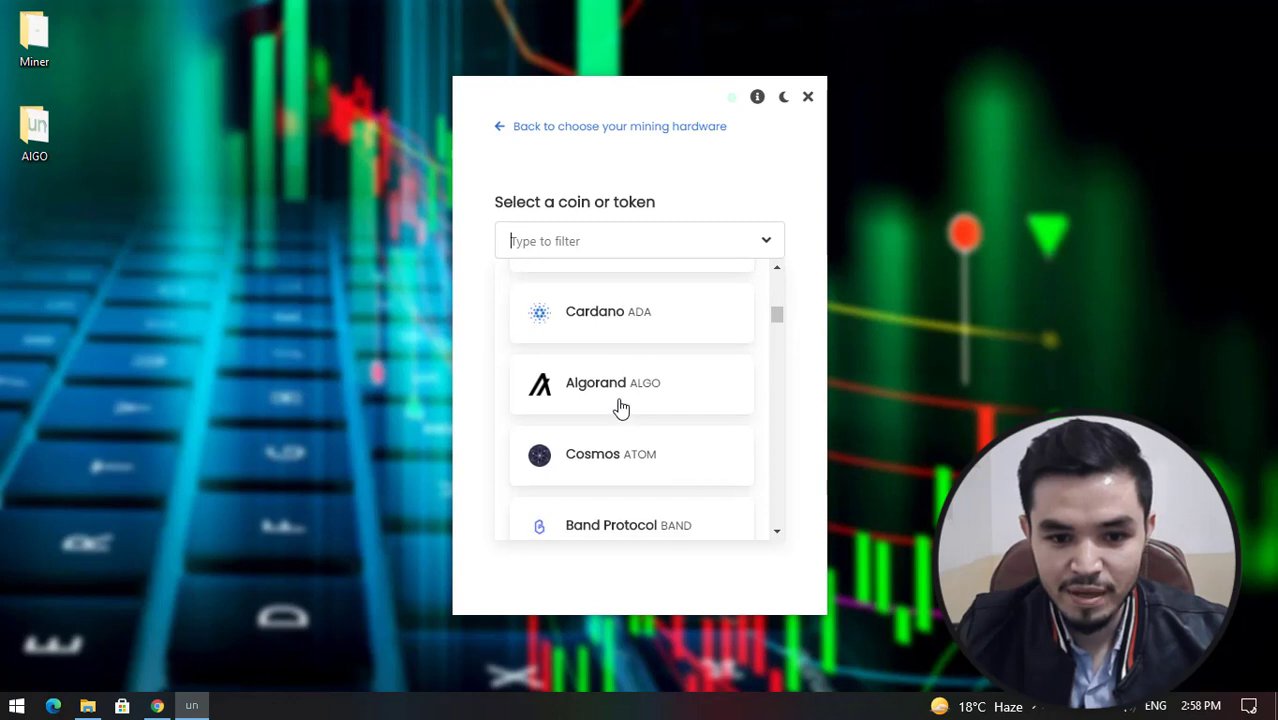
left_click(620, 398)
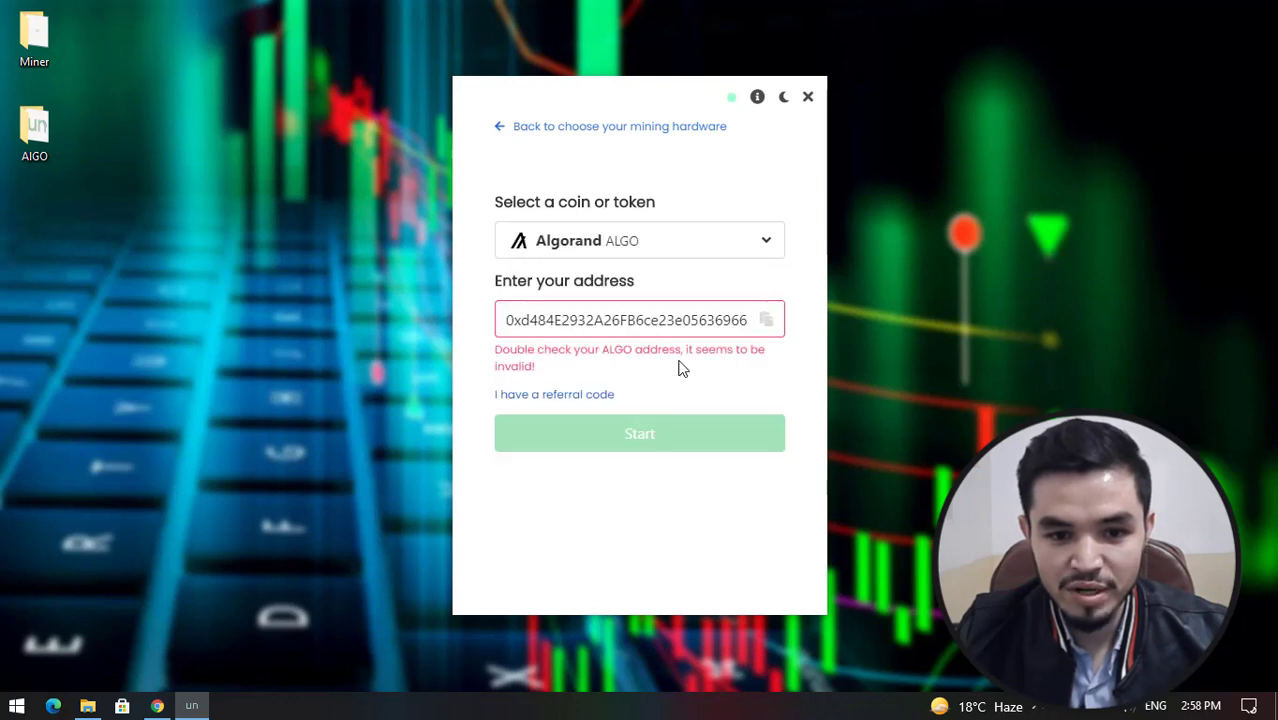
double_click(591, 319)
key("BackSpace")
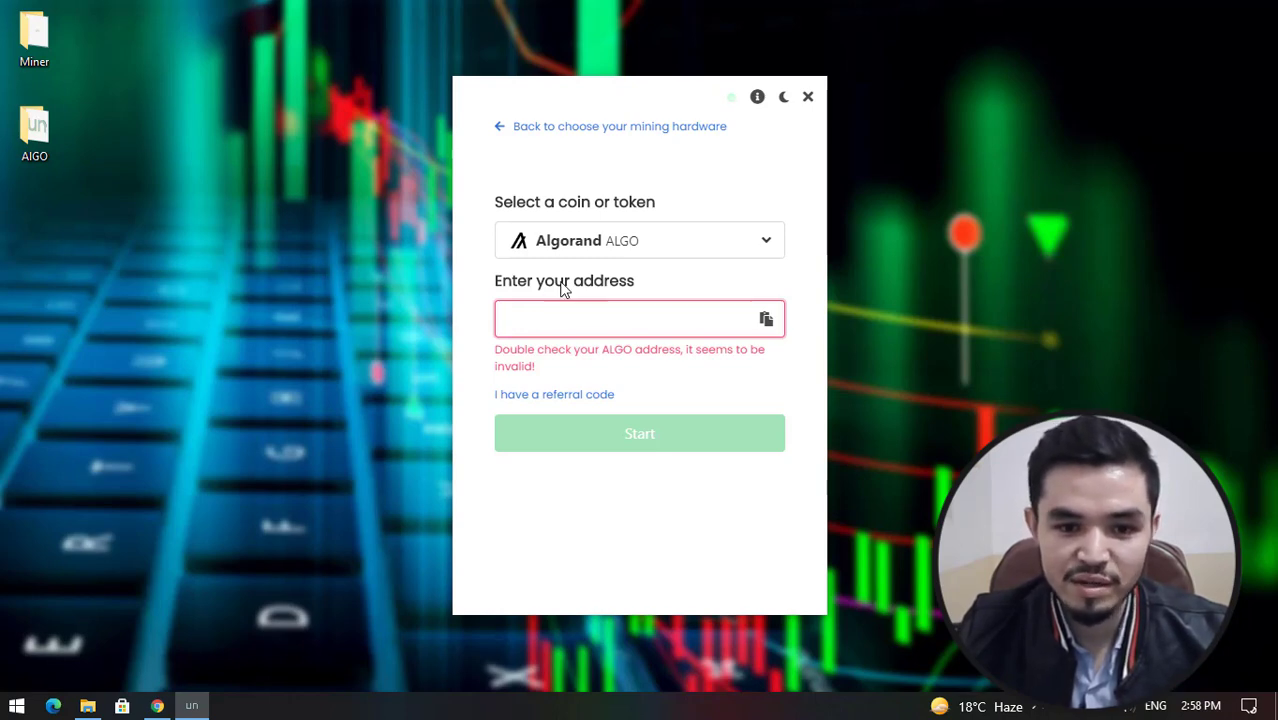
- Open the Nox Android emulator and postpone its online update
left_click(16, 706)
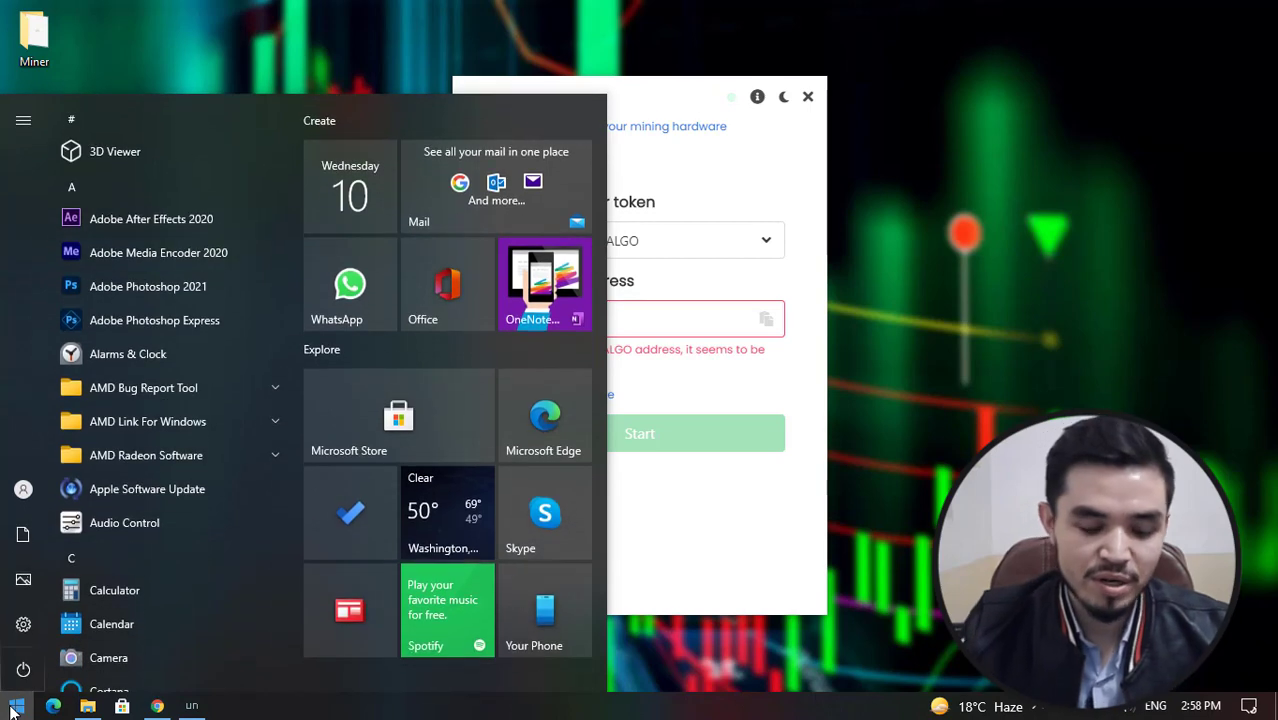
type("no")
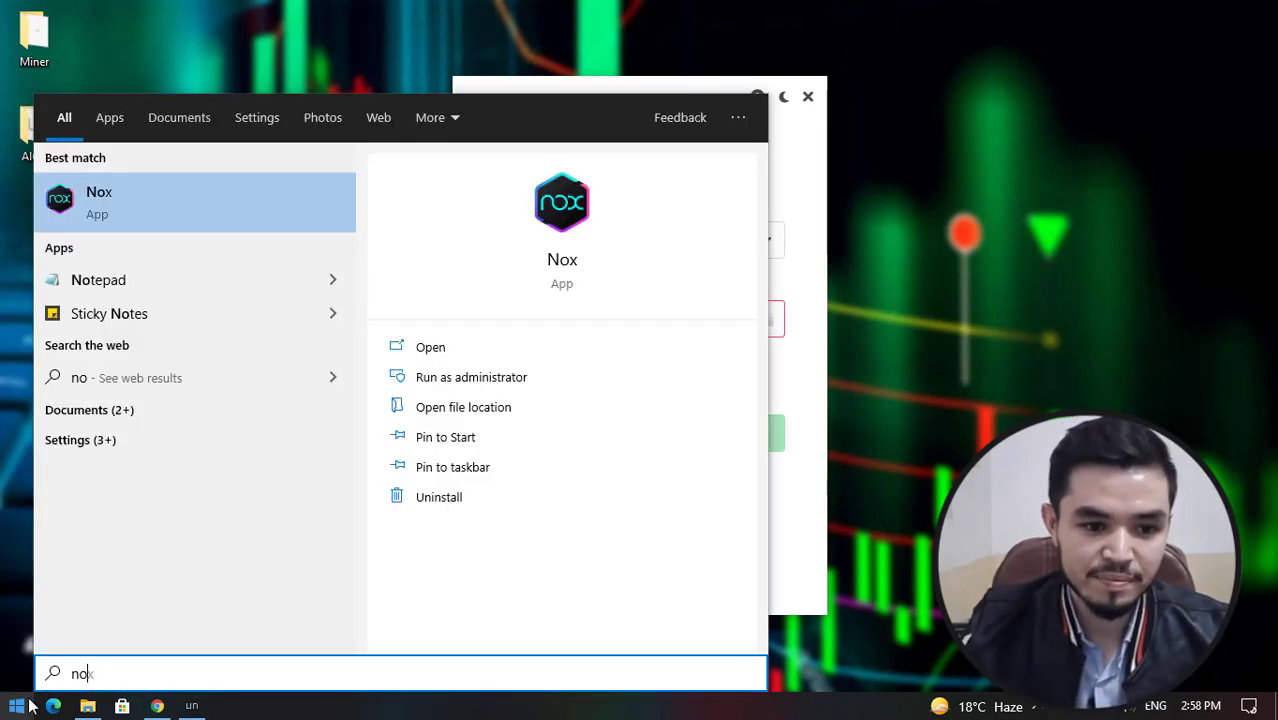
key("Return")
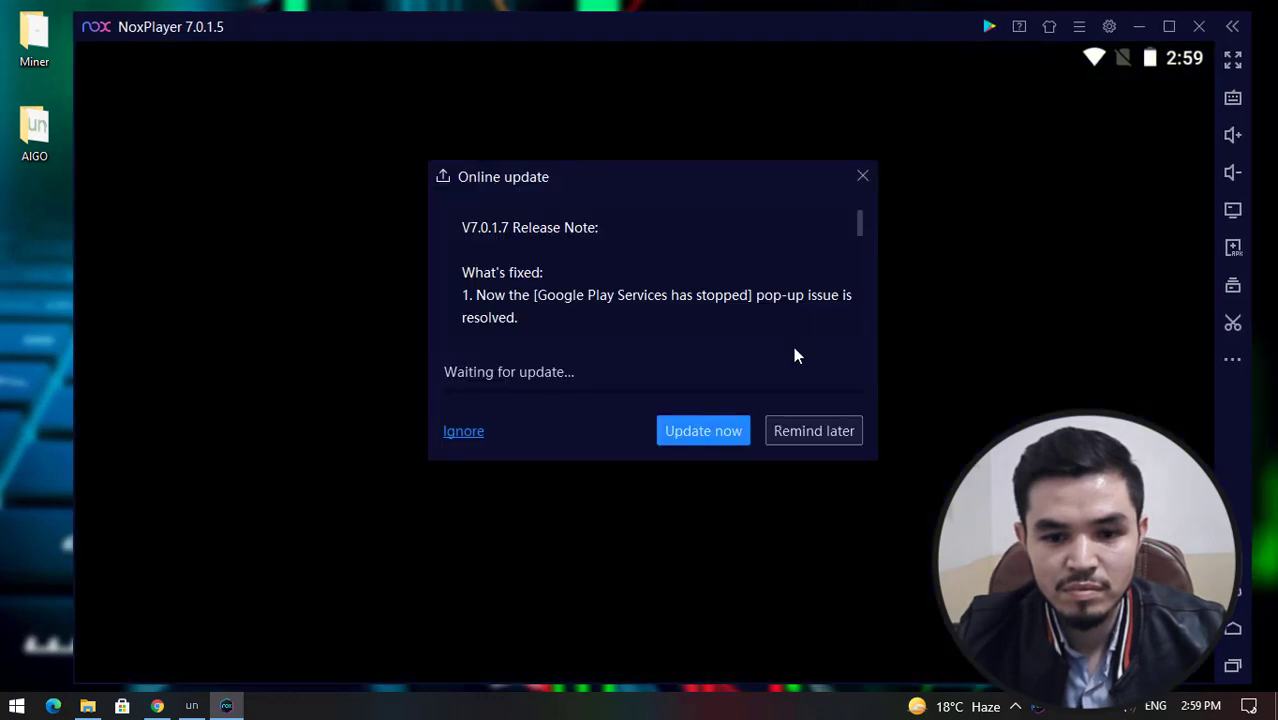
left_click(786, 440)
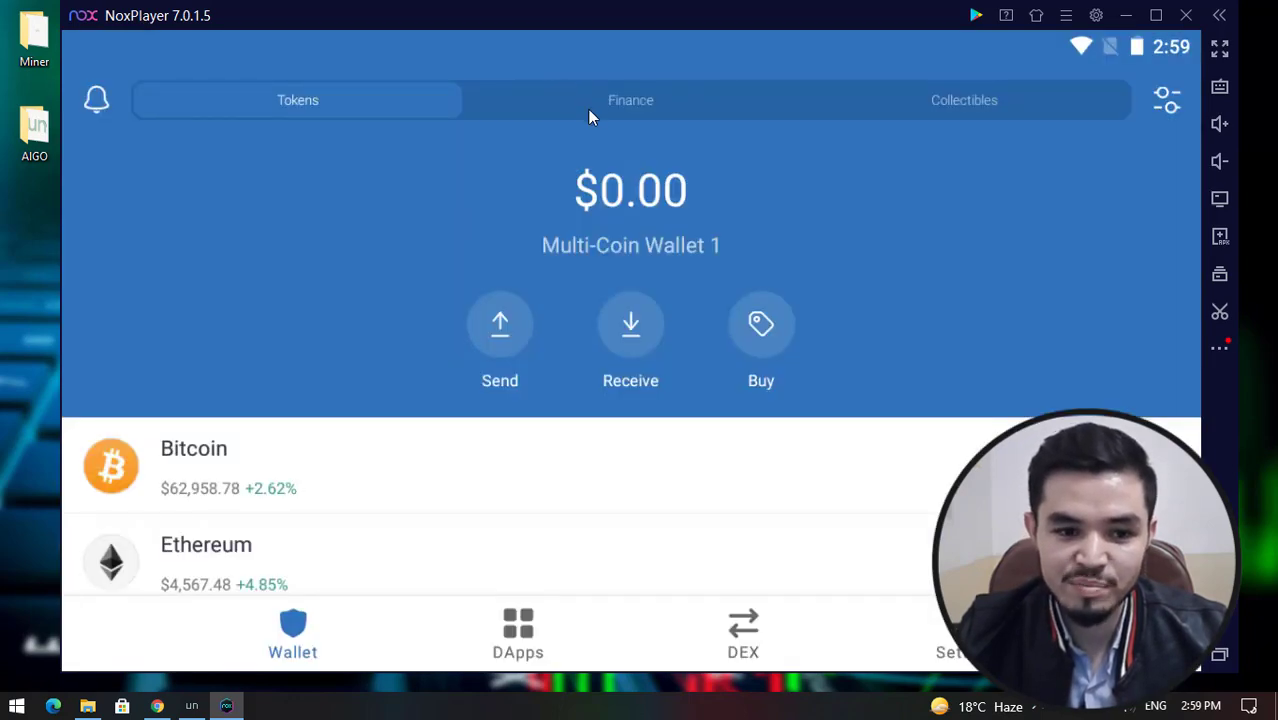
- Search Trust Wallet's token management for algo, enable Algorand (ALGO), and return to the wallet's token list
left_click(591, 112)
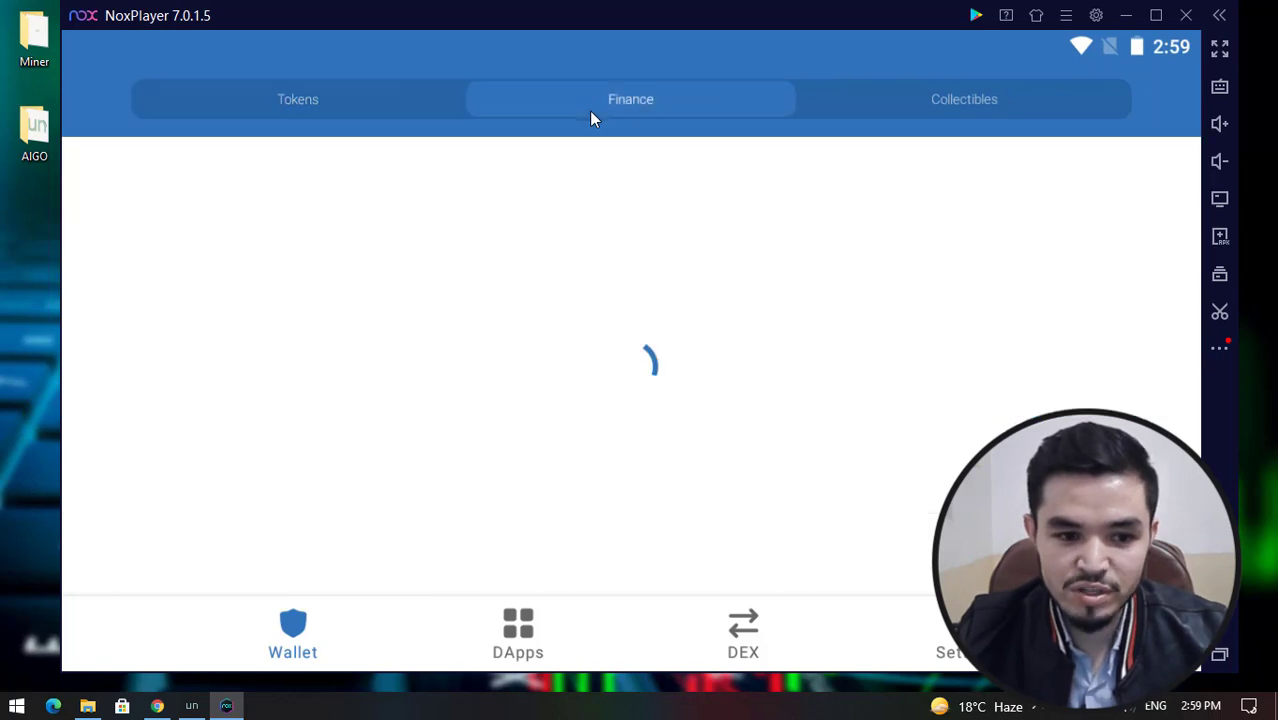
left_click(352, 107)
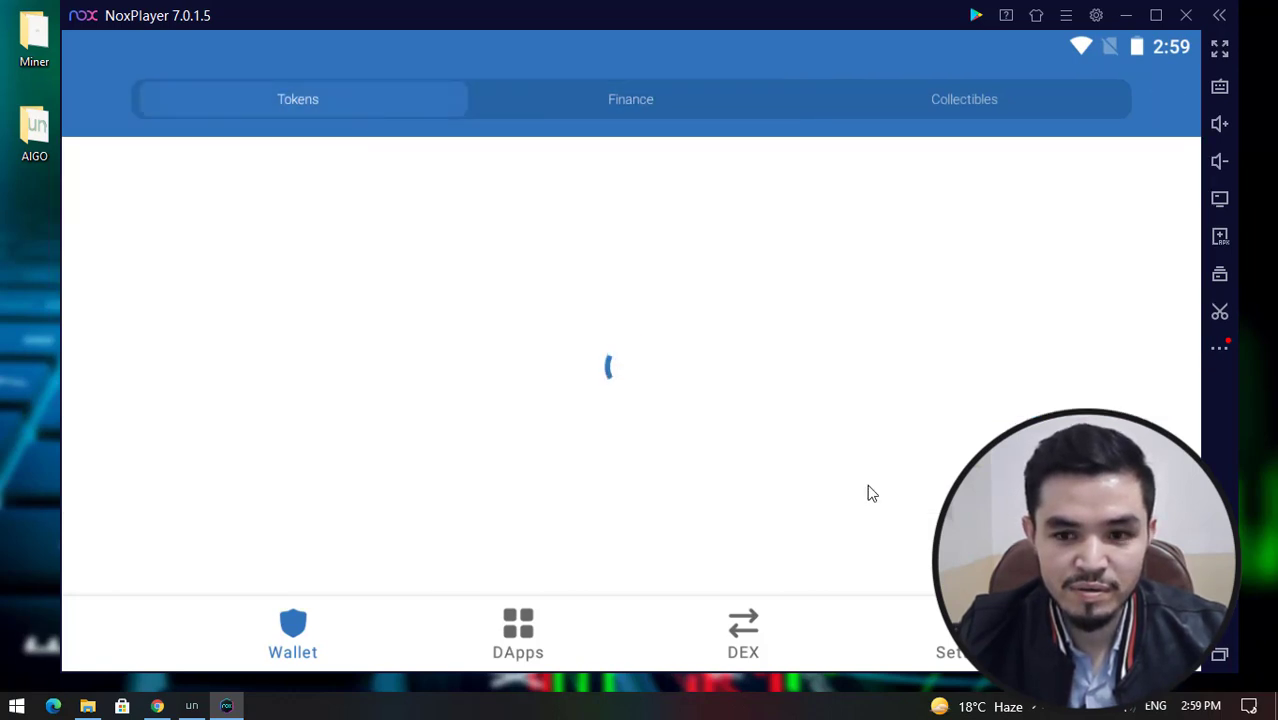
scroll(903, 492, "down", 5)
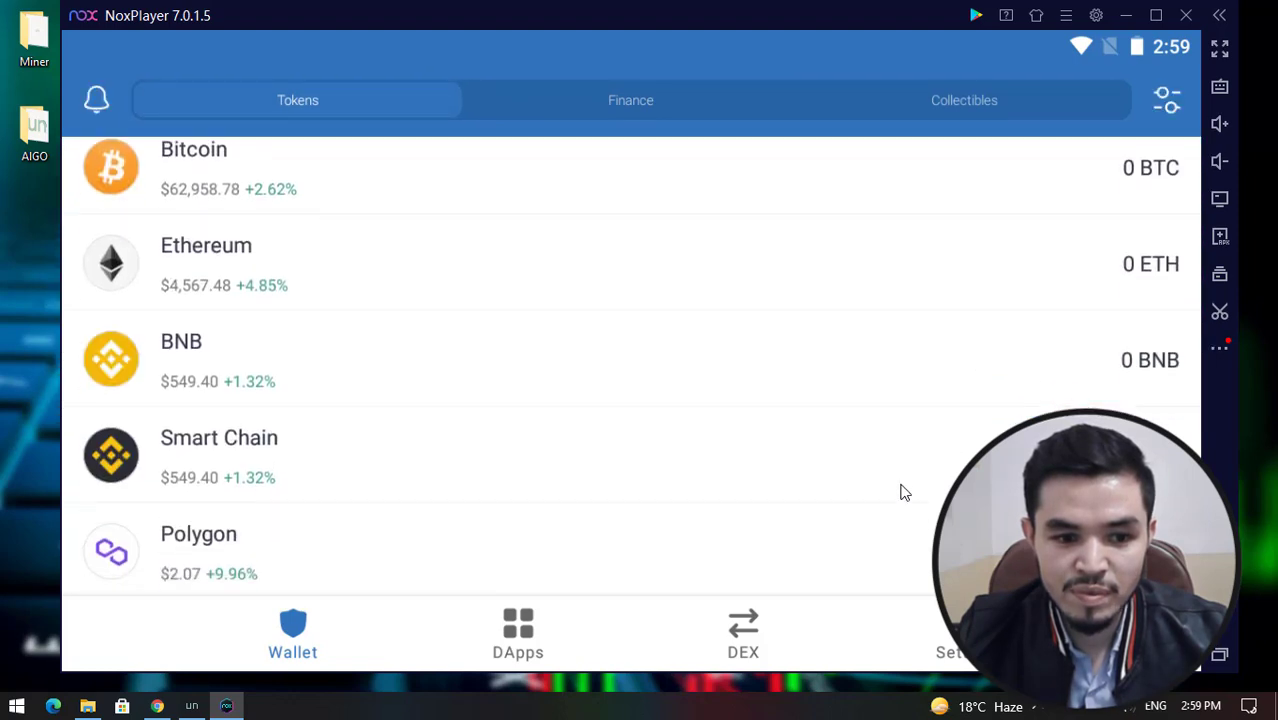
scroll(903, 492, "down", 2)
scroll(901, 493, "up", 8)
left_click(1176, 108)
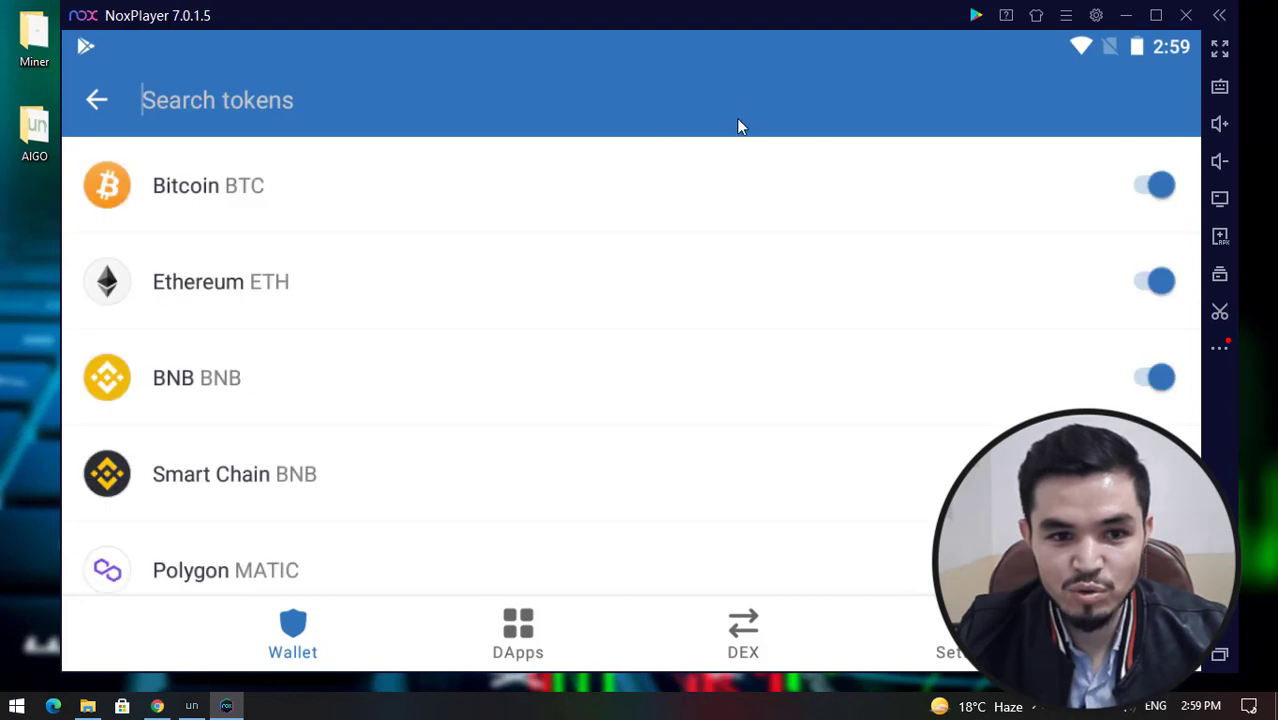
type("algo")
left_click(1150, 190)
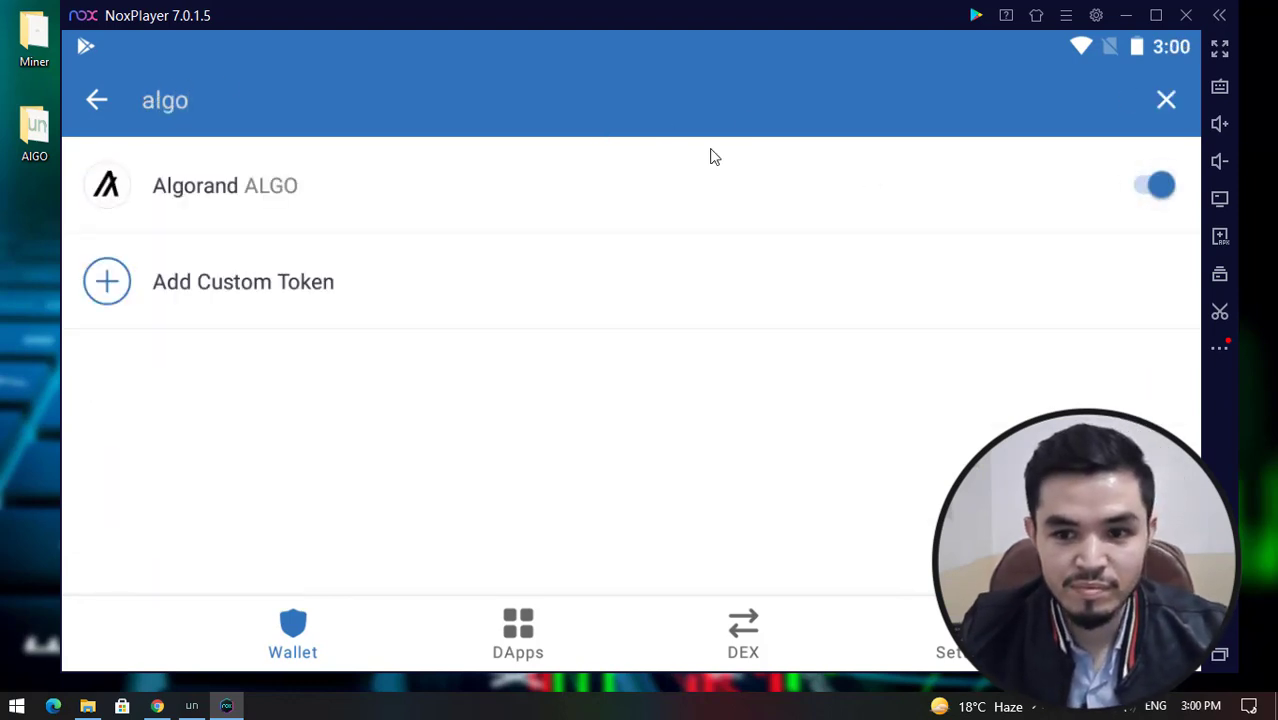
left_click(96, 100)
- Copy the Algorand receive address from Trust Wallet into the miner's address field and start mining
scroll(365, 359, "down", 5)
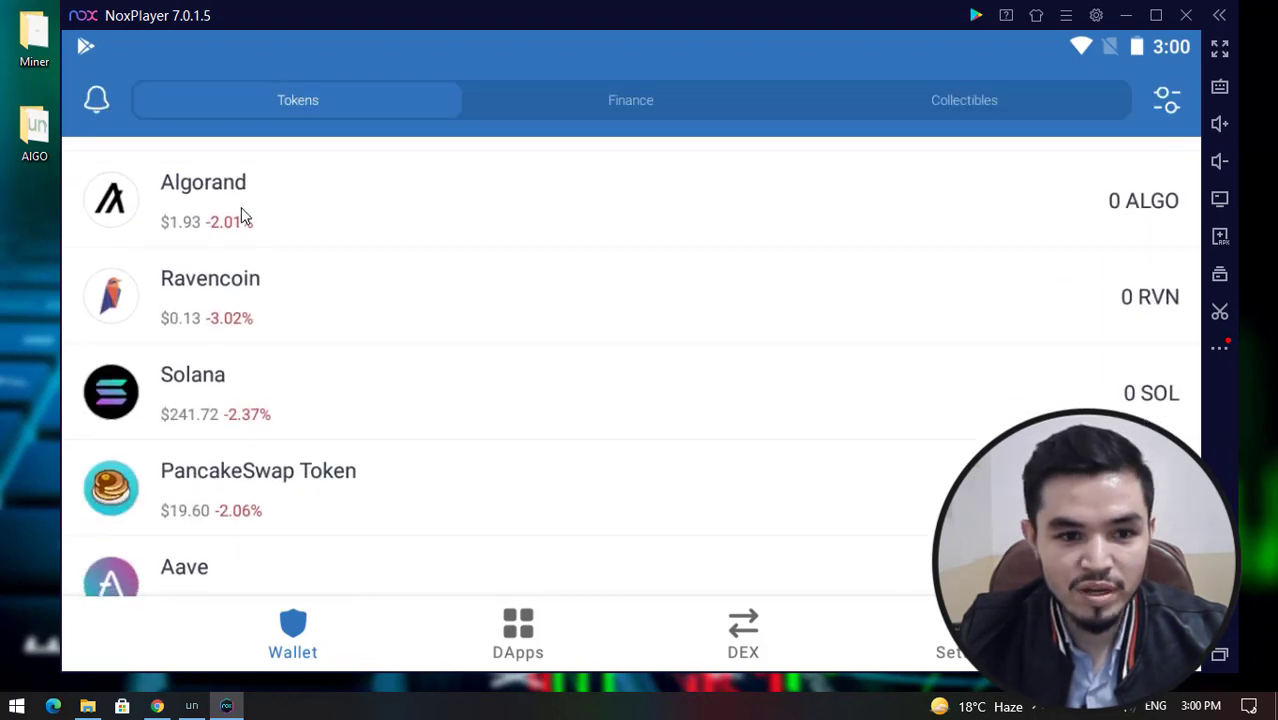
left_click(240, 216)
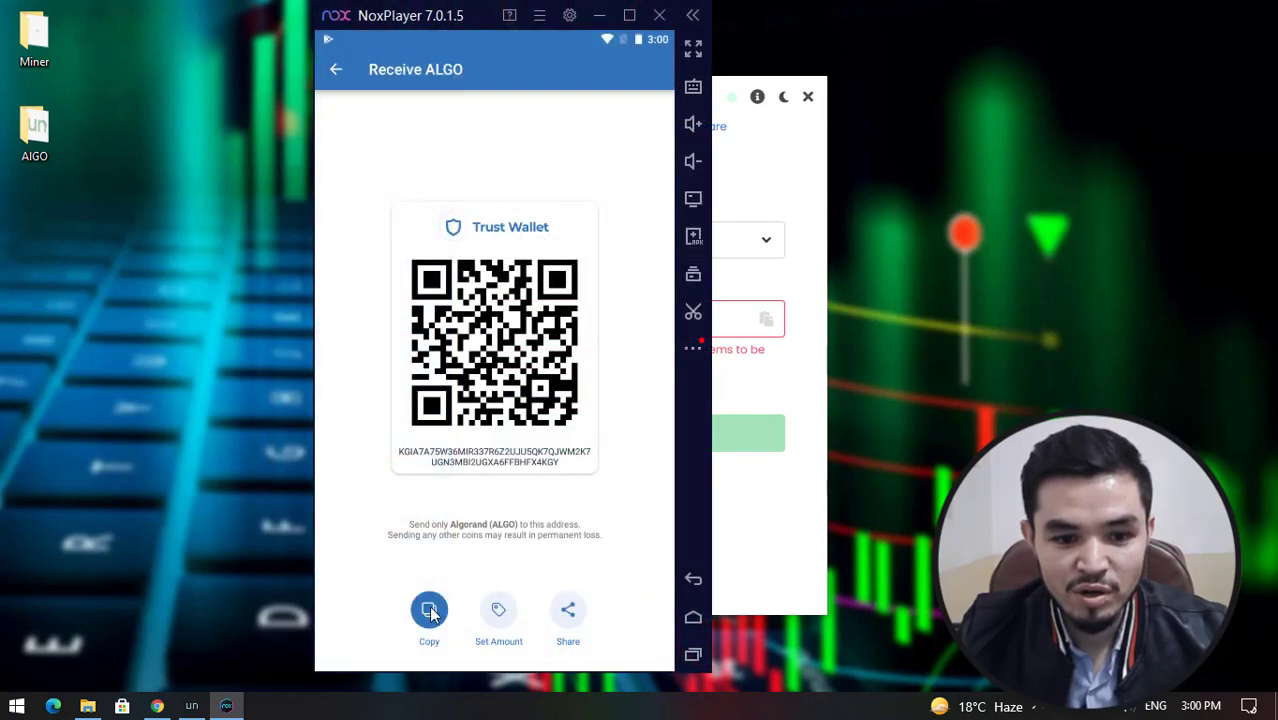
left_click(429, 610)
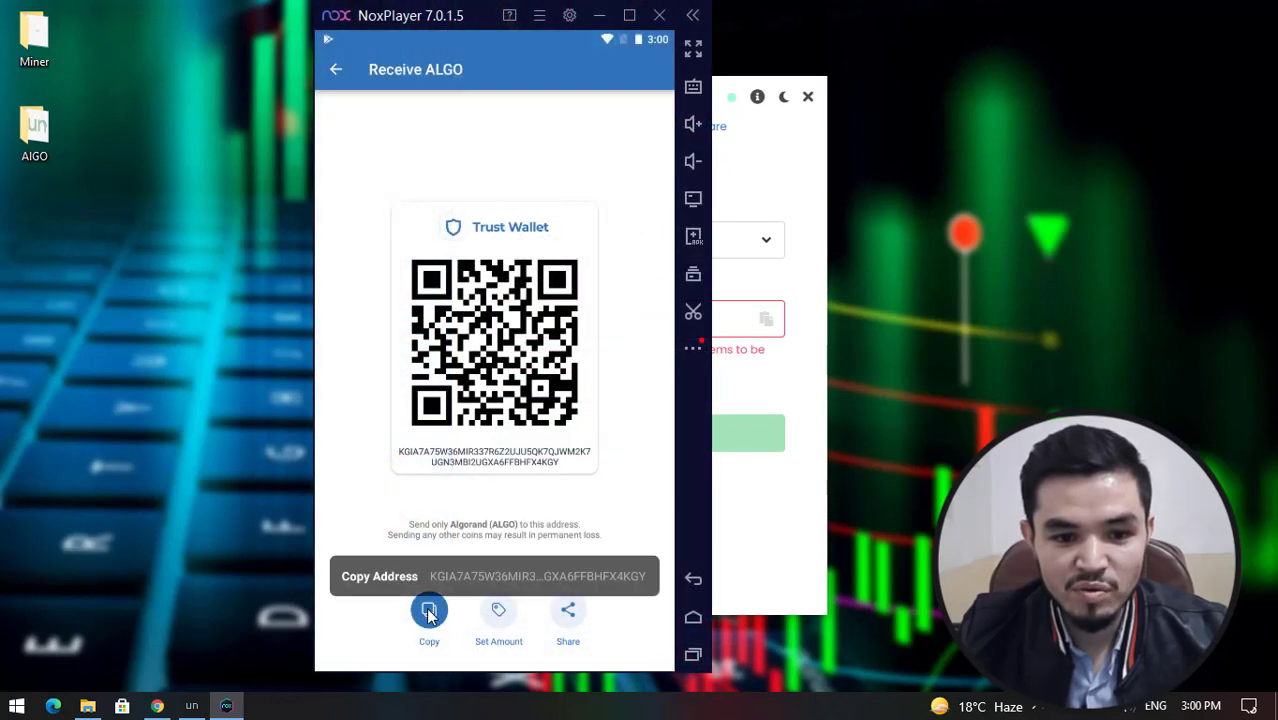
left_click(599, 15)
key("ctrl+v")
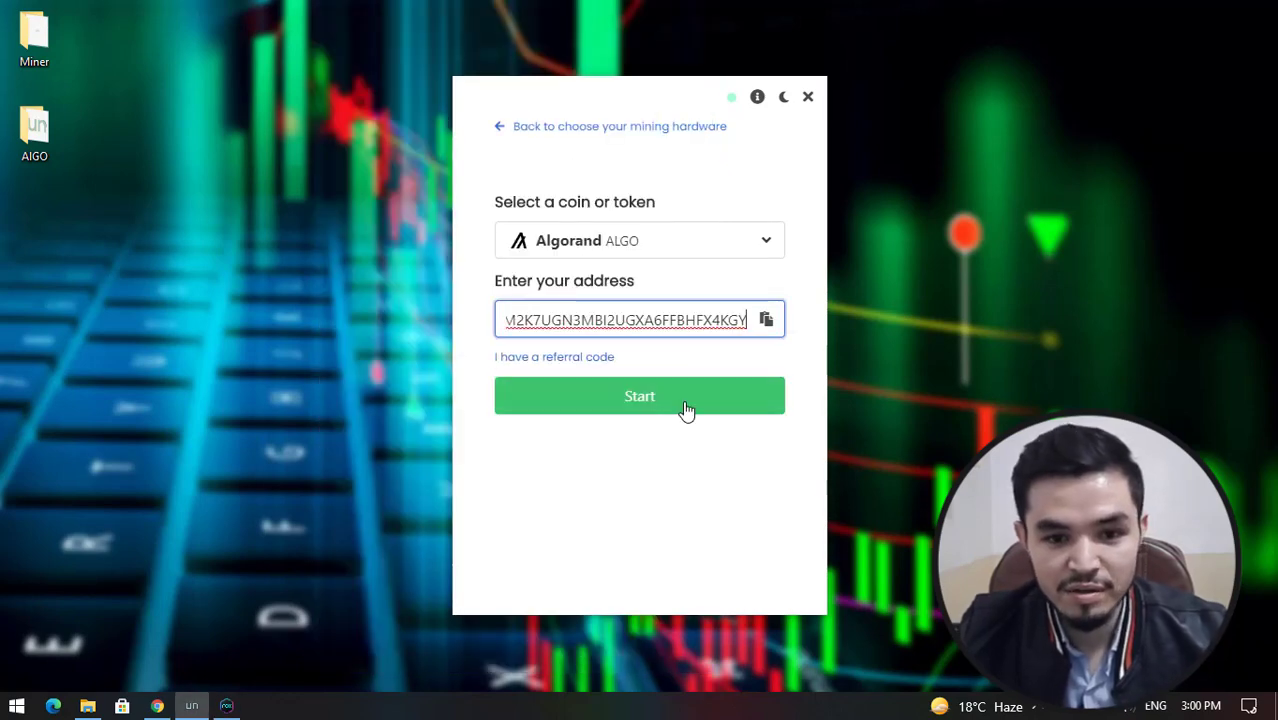
left_click(603, 408)
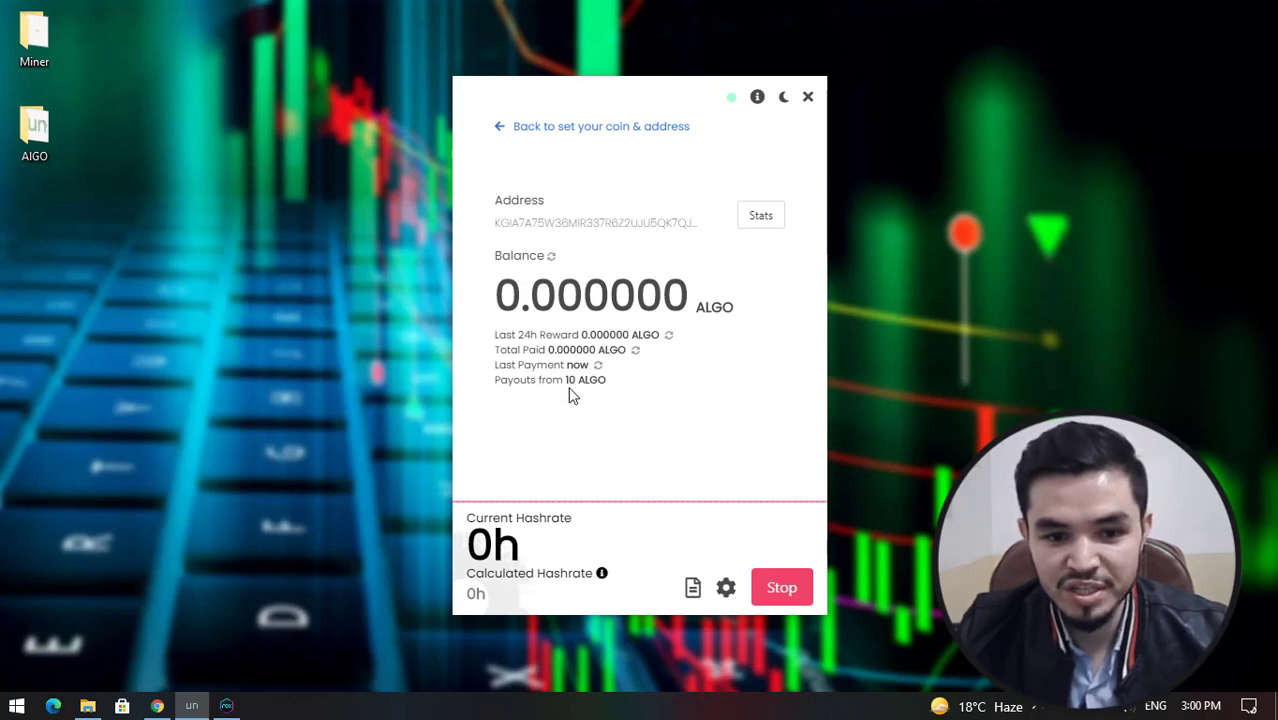
- Review the miner's intensity, worker name, referral code and start-on-launch settings, and close them without saving
left_click(726, 588)
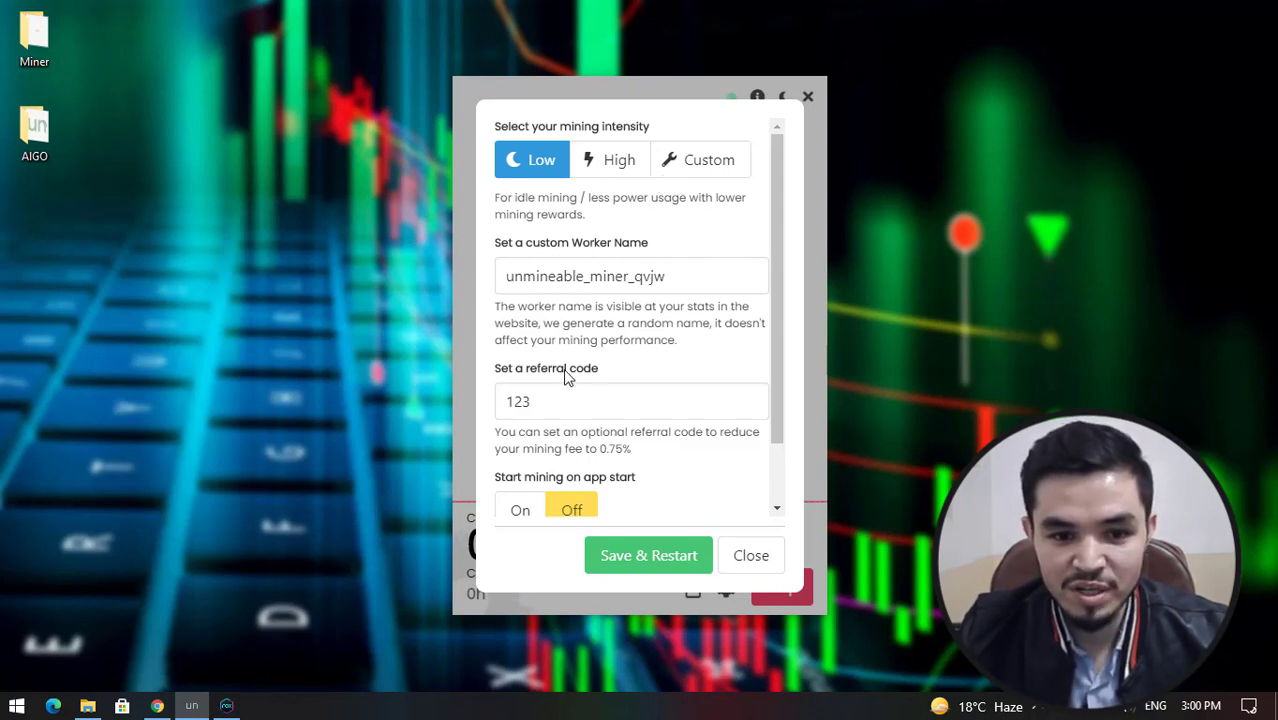
scroll(584, 372, "down", 1)
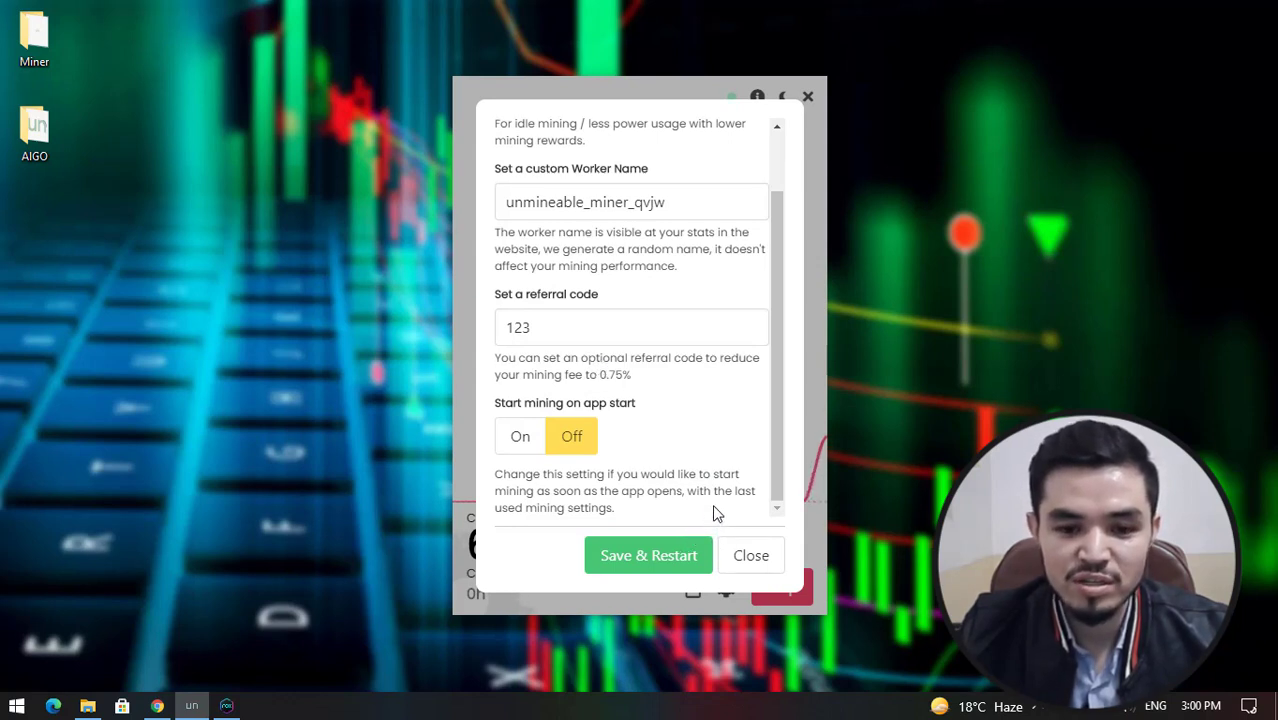
left_click(751, 557)
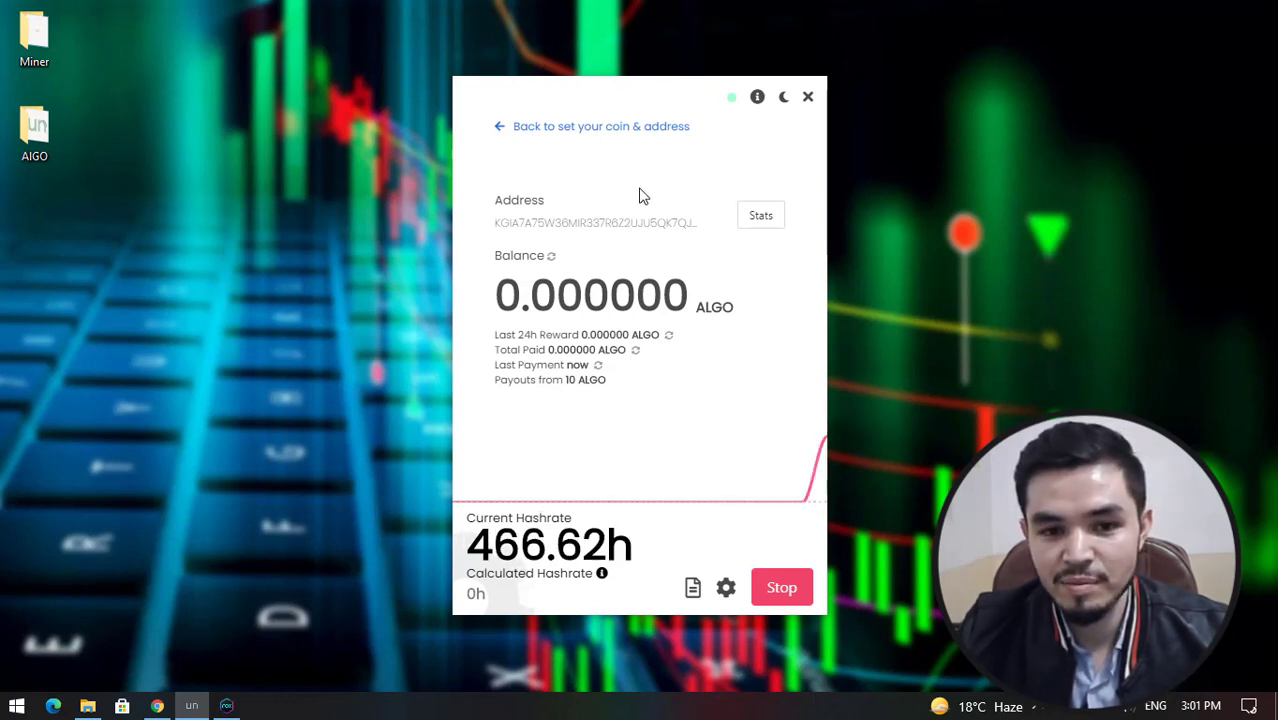
- Open the mining address's stats page from the miner and enable auto pay every 12 hours for balances over 10 ALGO
left_click(758, 220)
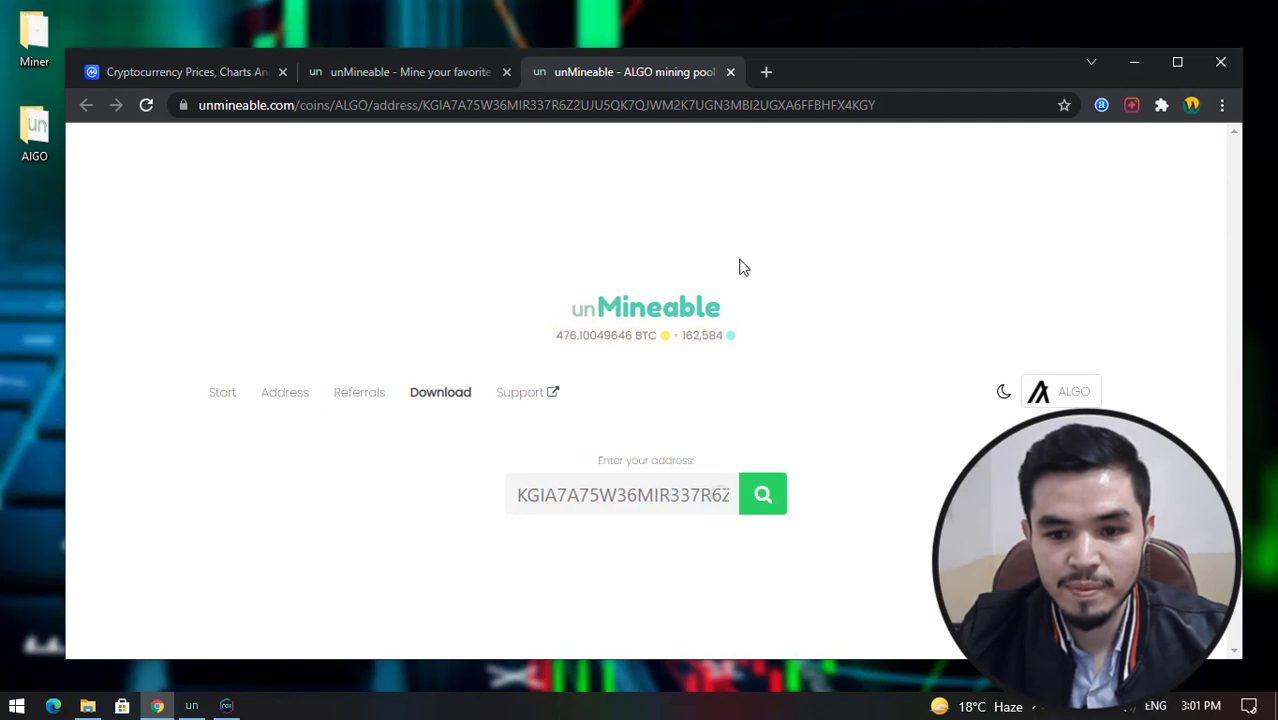
scroll(822, 334, "down", 2)
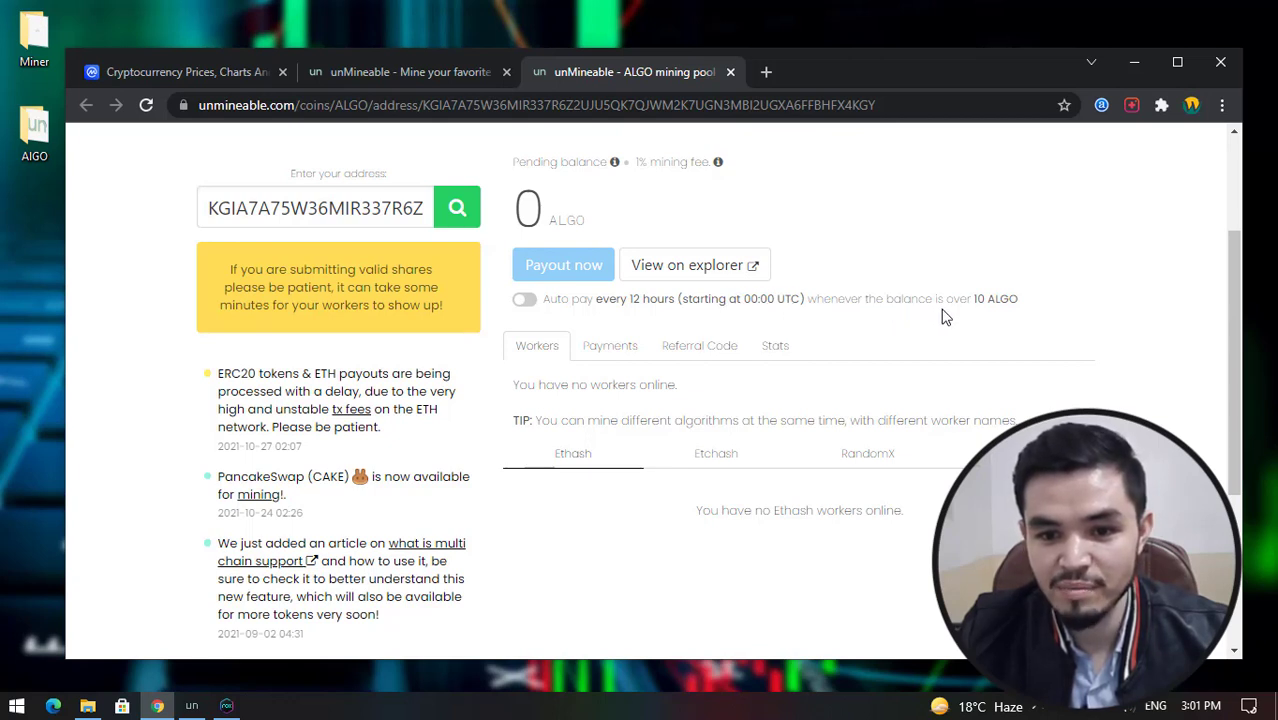
left_click(530, 302)
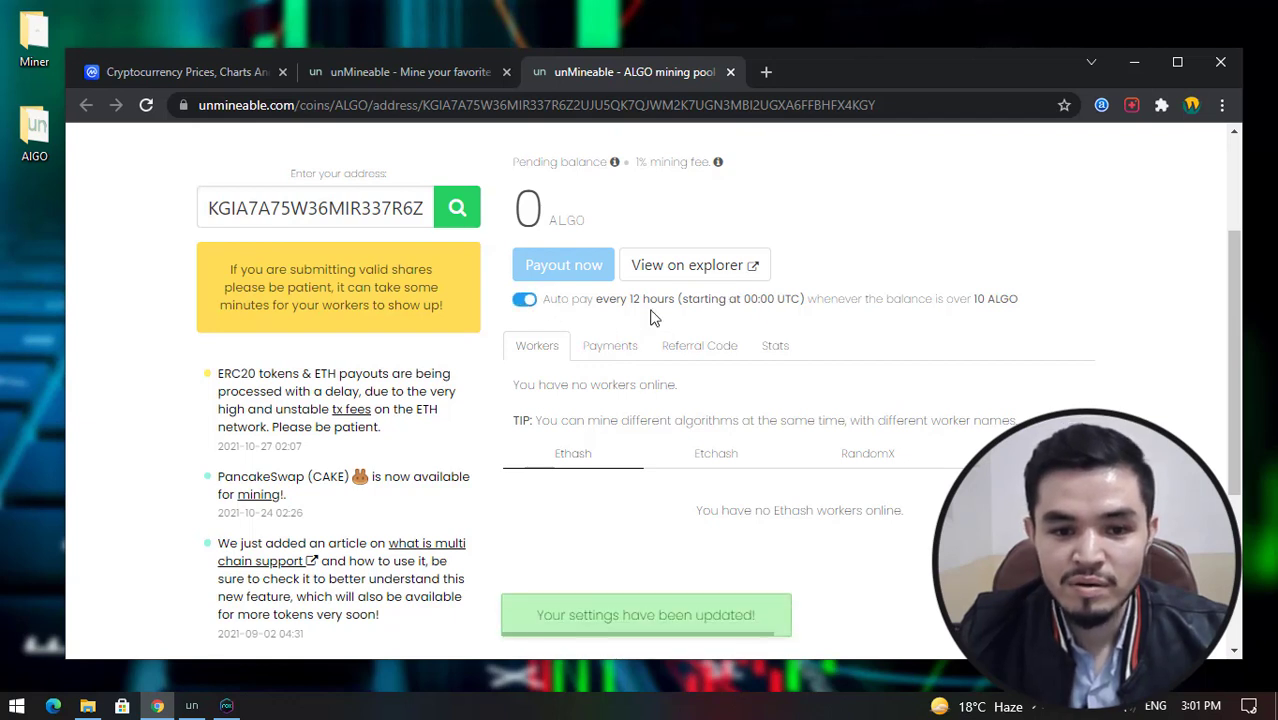
- Review the address page's workers, payments and referral code sections, and minimize the browser to return to the running miner
scroll(577, 398, "up", 1)
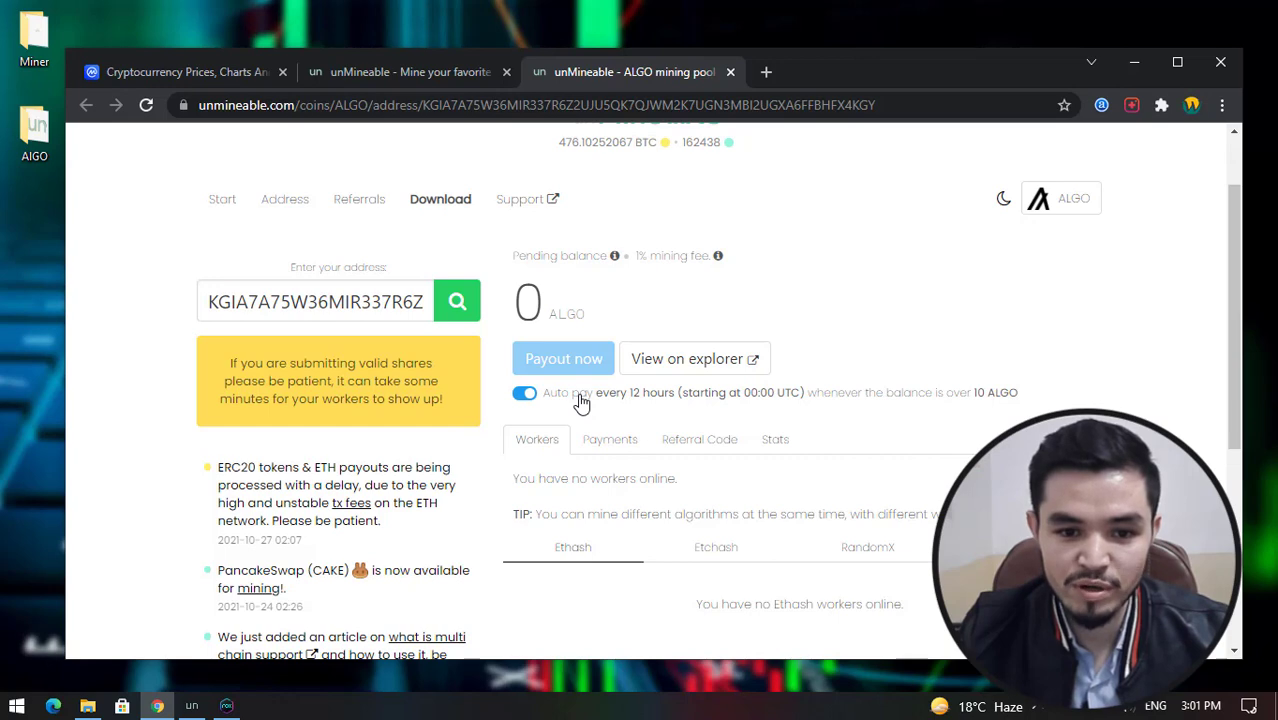
scroll(580, 400, "down", 2)
left_click(532, 252)
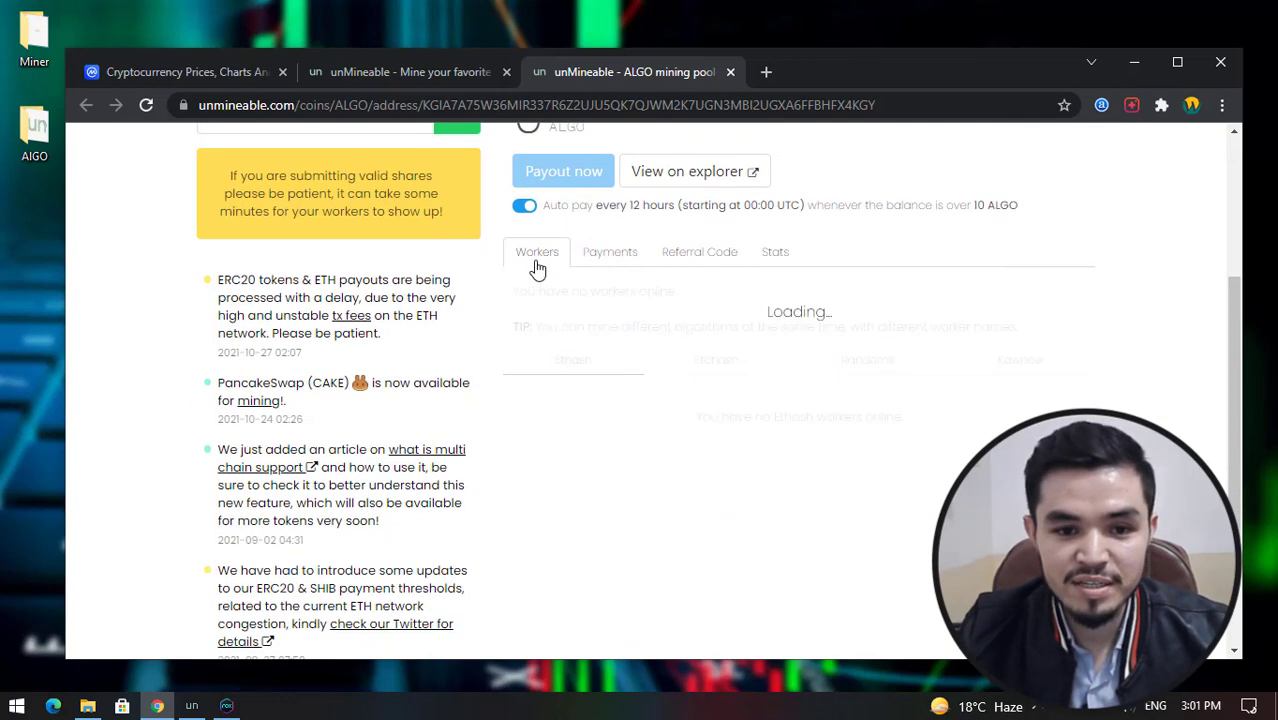
left_click(610, 258)
left_click(700, 258)
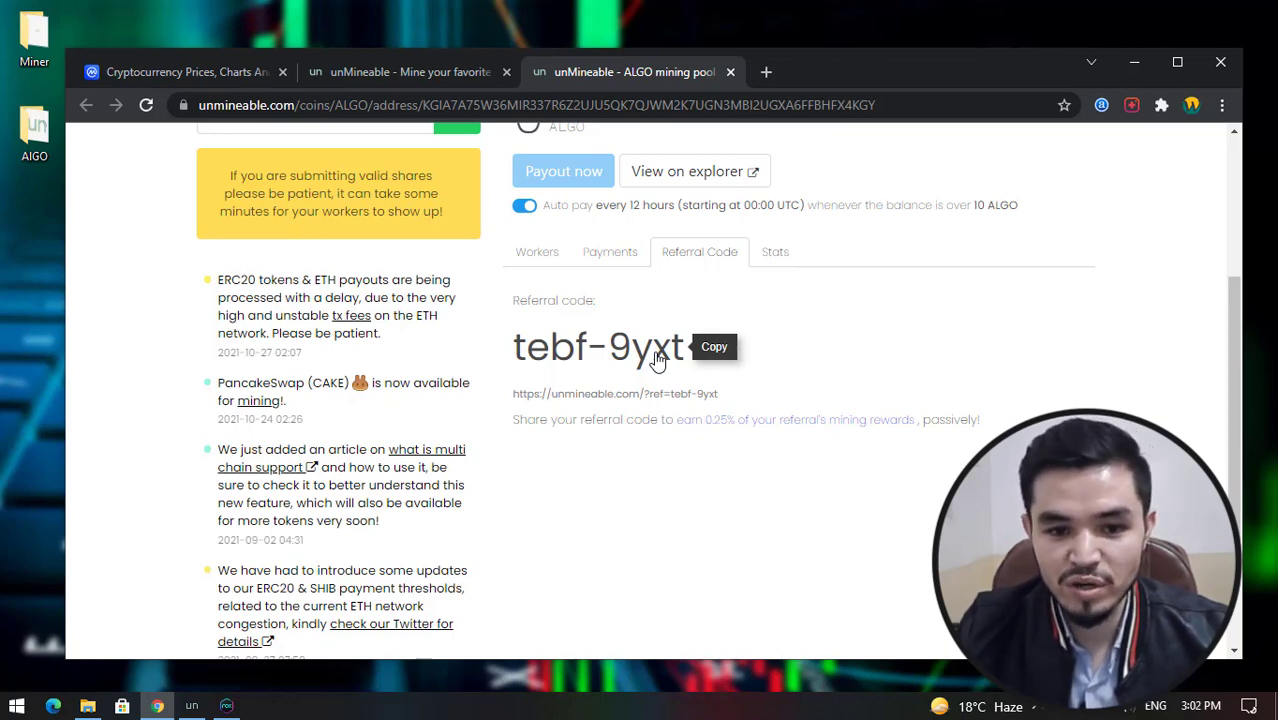
scroll(582, 434, "down", 1)
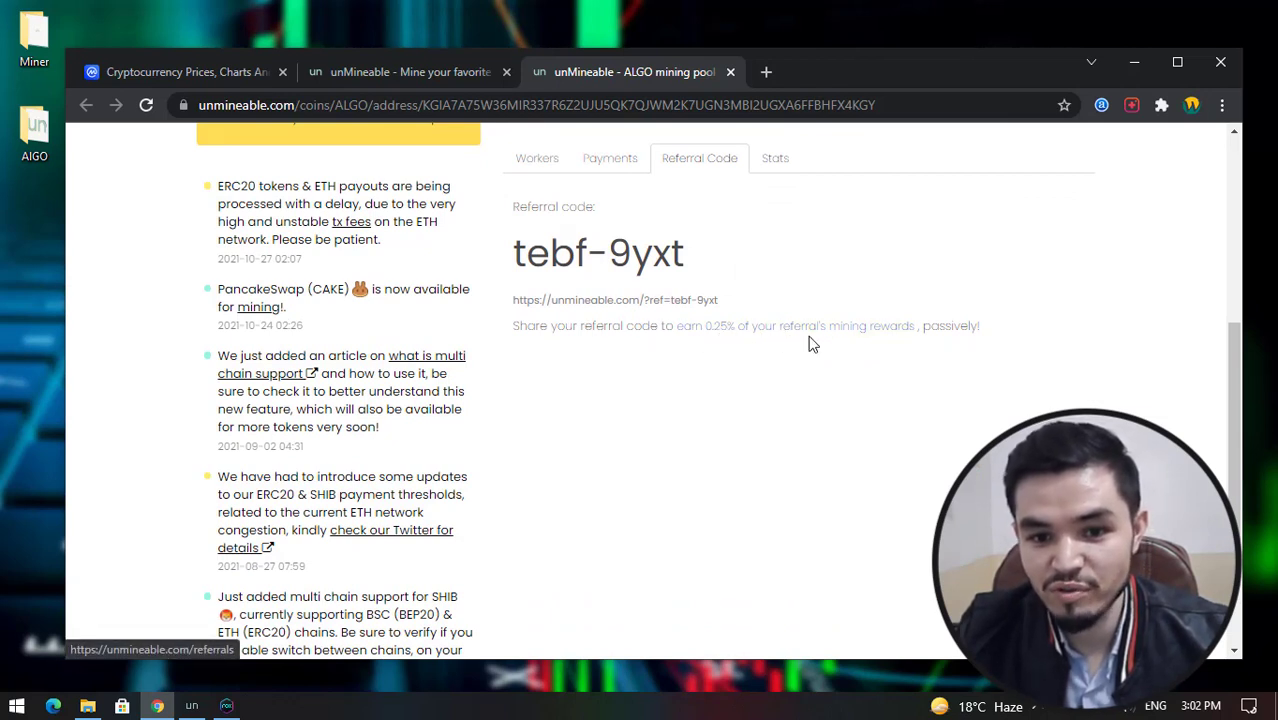
scroll(1008, 350, "up", 4)
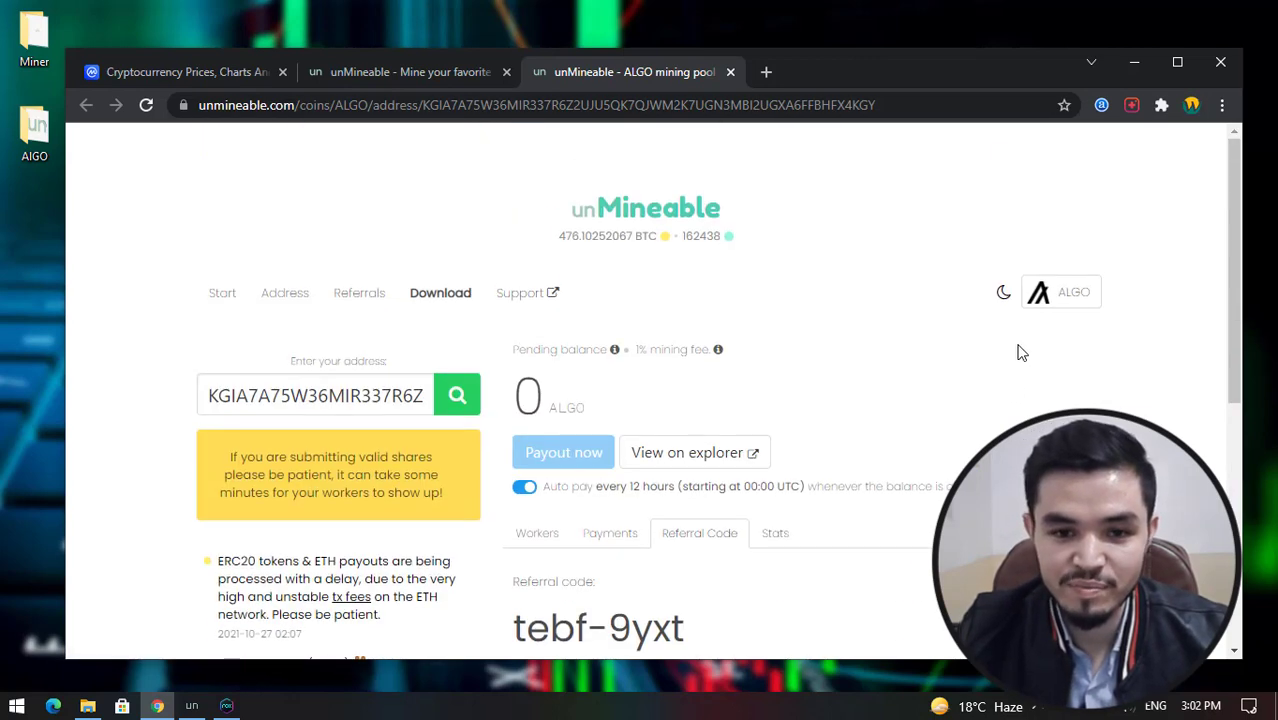
left_click(1134, 62)
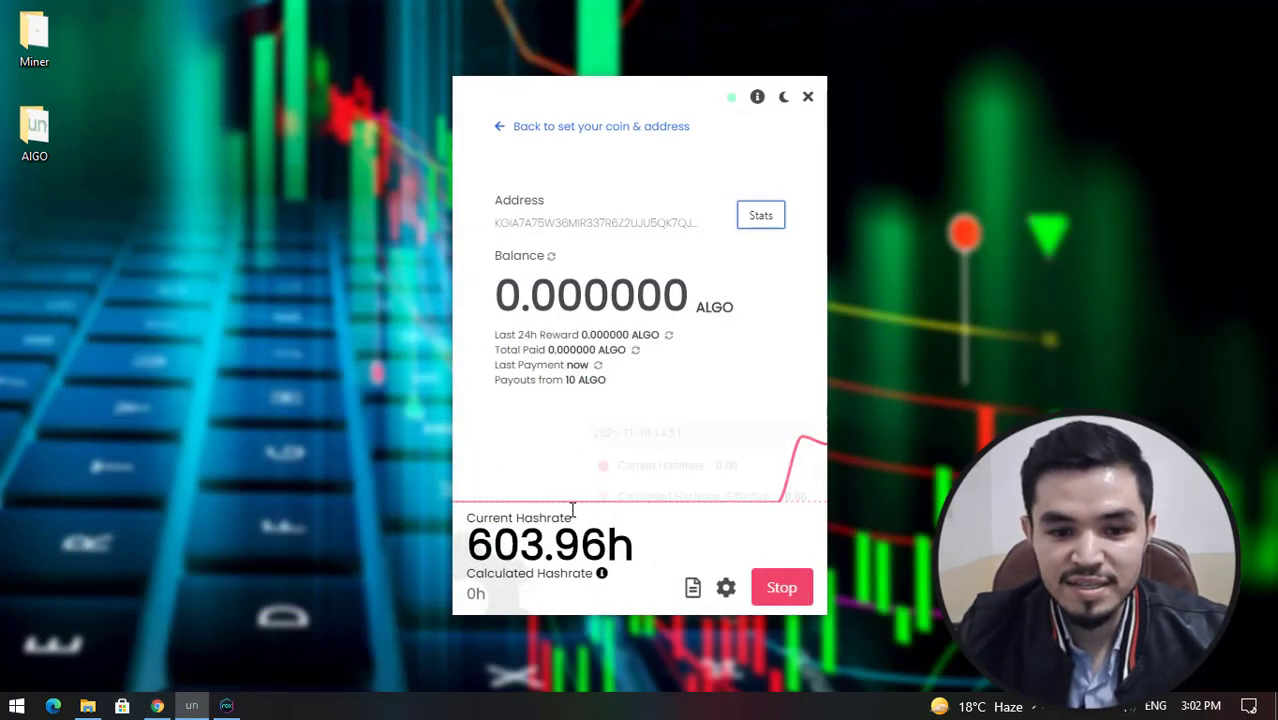